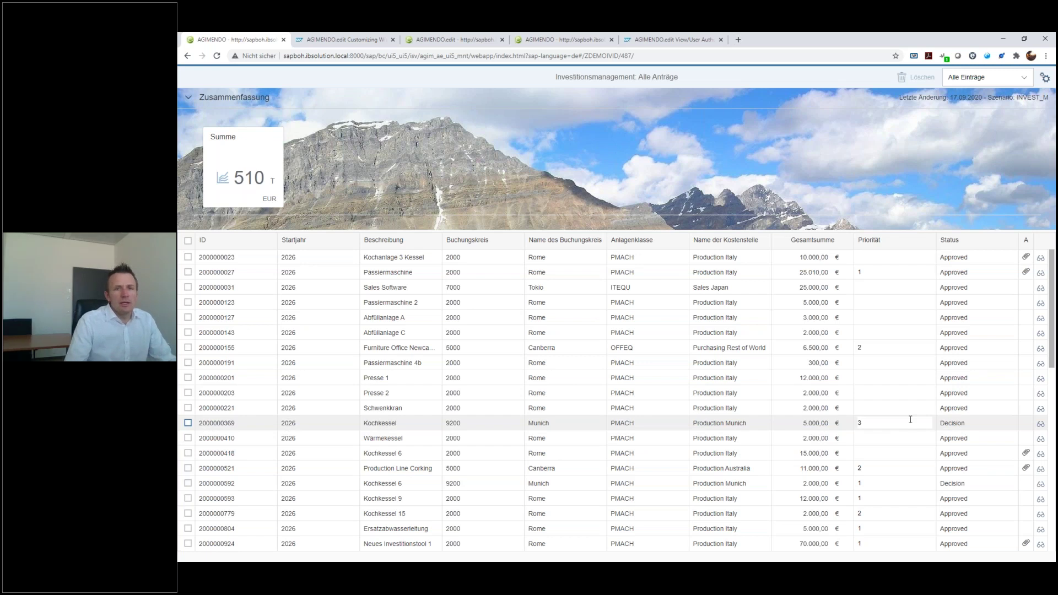
Step: Review the project details, comments, attachments and approver preview of the Kochanlage 3 Kessel investment request, and return to the request list
click(1041, 257)
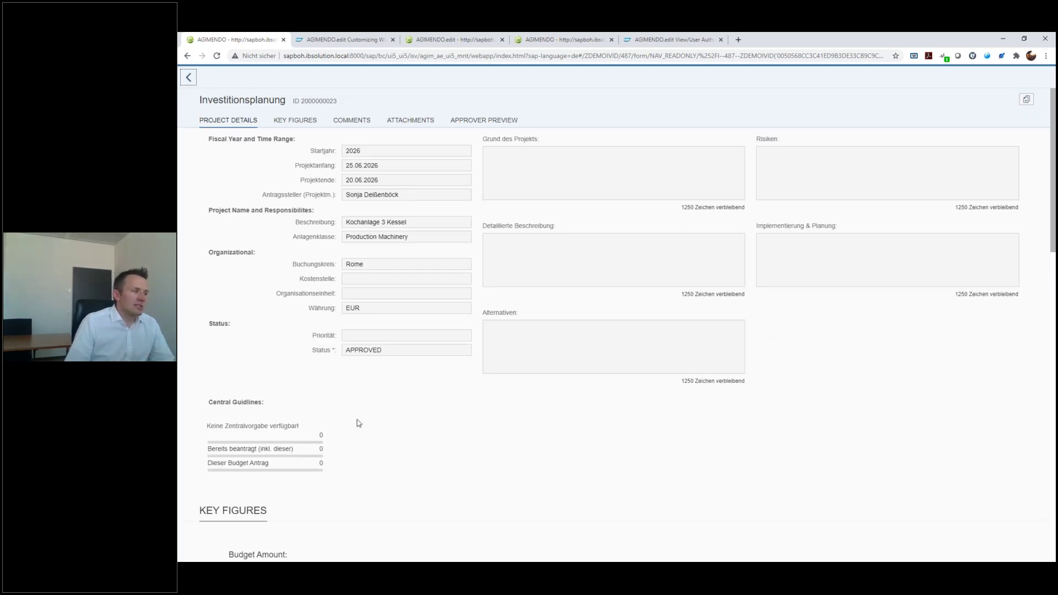
scroll(455, 469, down, 5)
scroll(458, 491, down, 10)
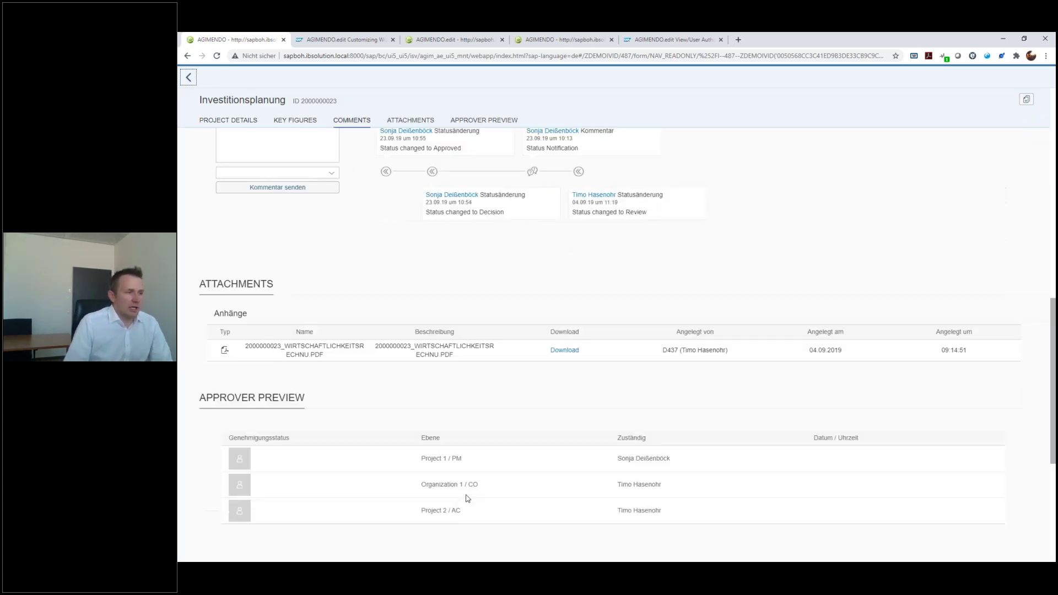
scroll(476, 502, up, 5)
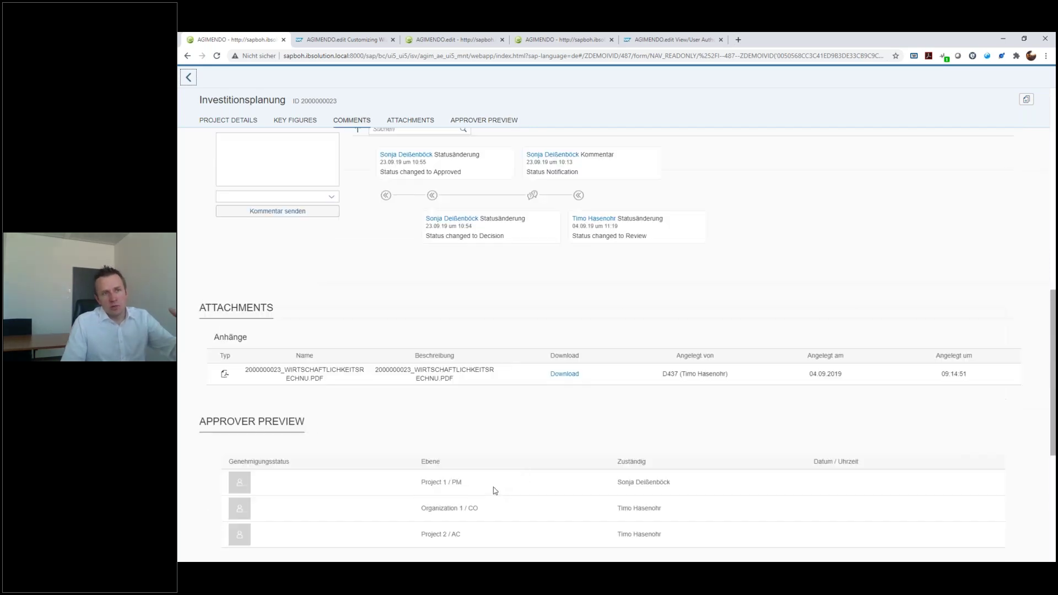
drag(1054, 426, 1020, 224)
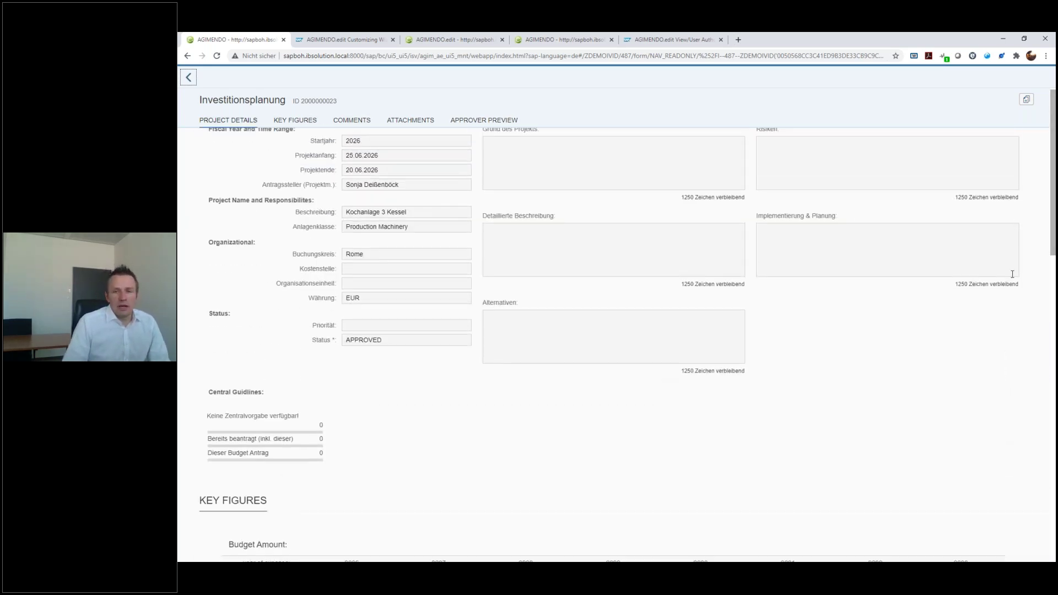
click(187, 77)
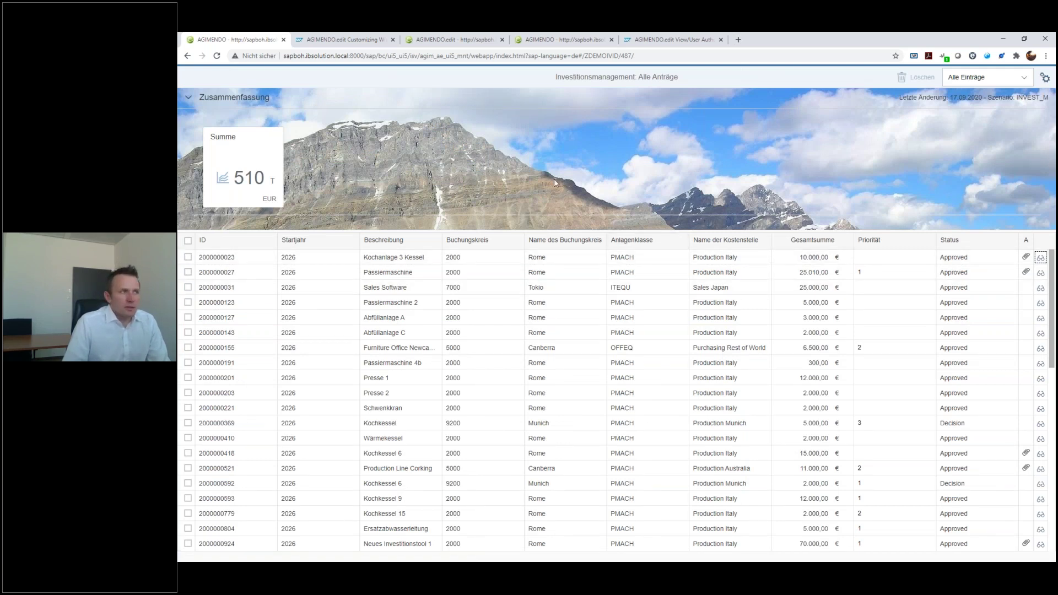
Step: Load the ZCF_VERS/1121 version list in place of the Budget Request page and view the details of version 003
click(442, 40)
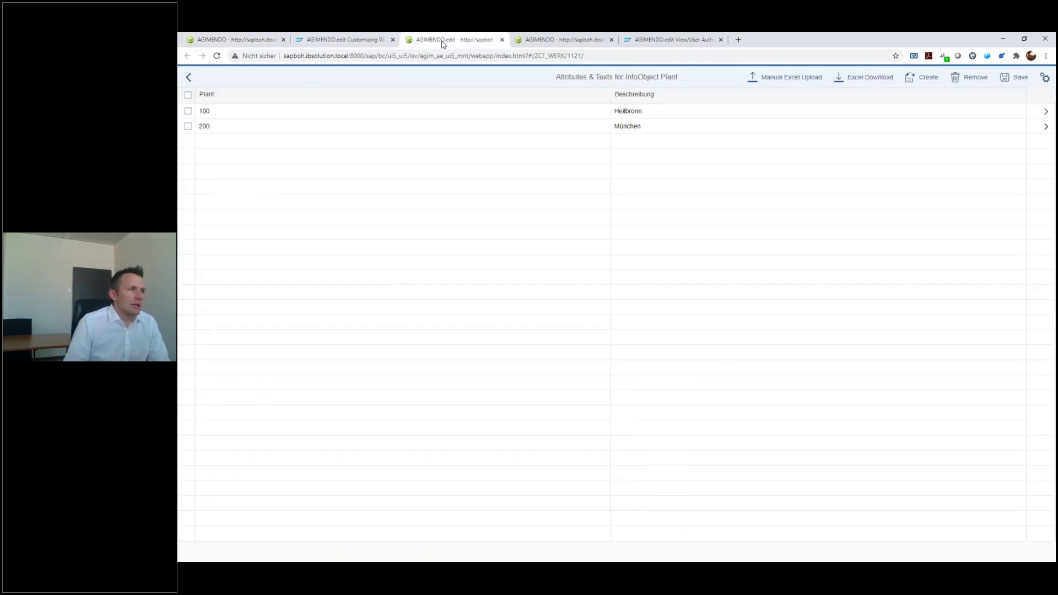
click(549, 43)
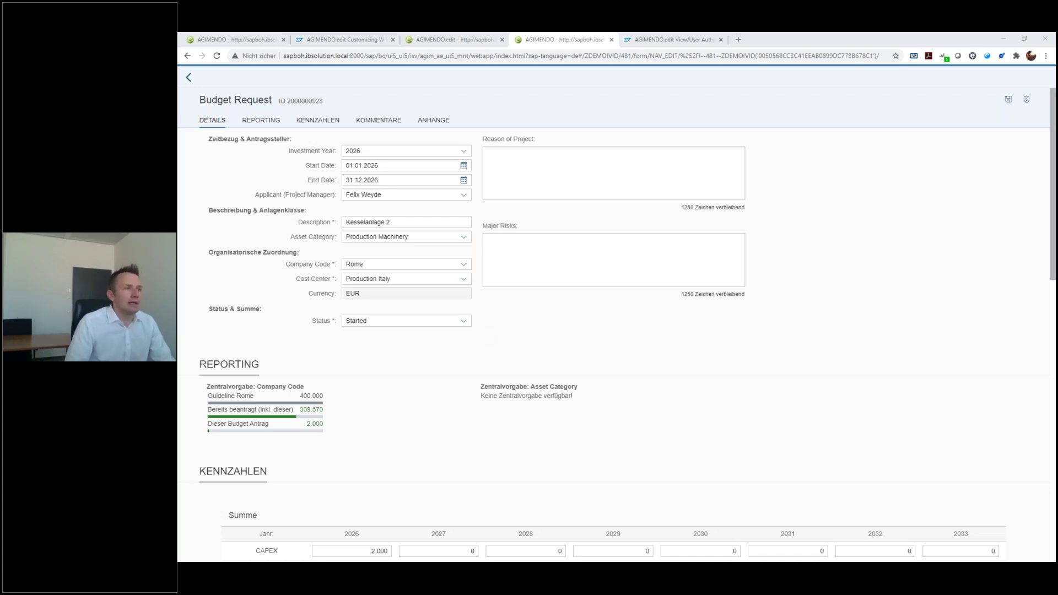
click(602, 56)
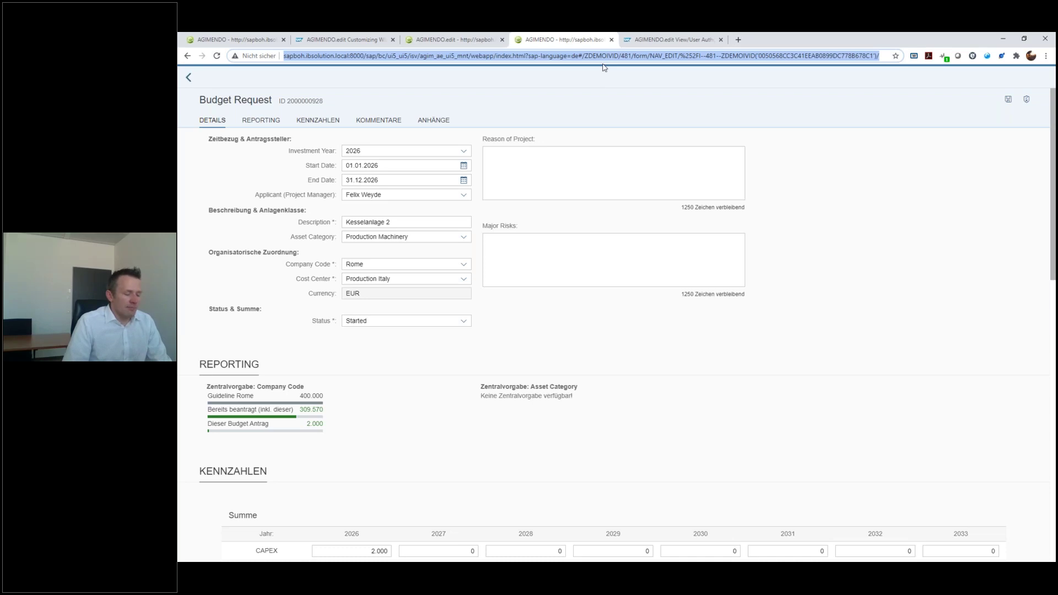
text(sapboh.ibsolution.local:8000/sap/bc/ui5_ui5/isv/agim_ae_ui5_mnt/webapp/index.html?sap-language=de#/ZCF_VERS/1121/)
key(Return)
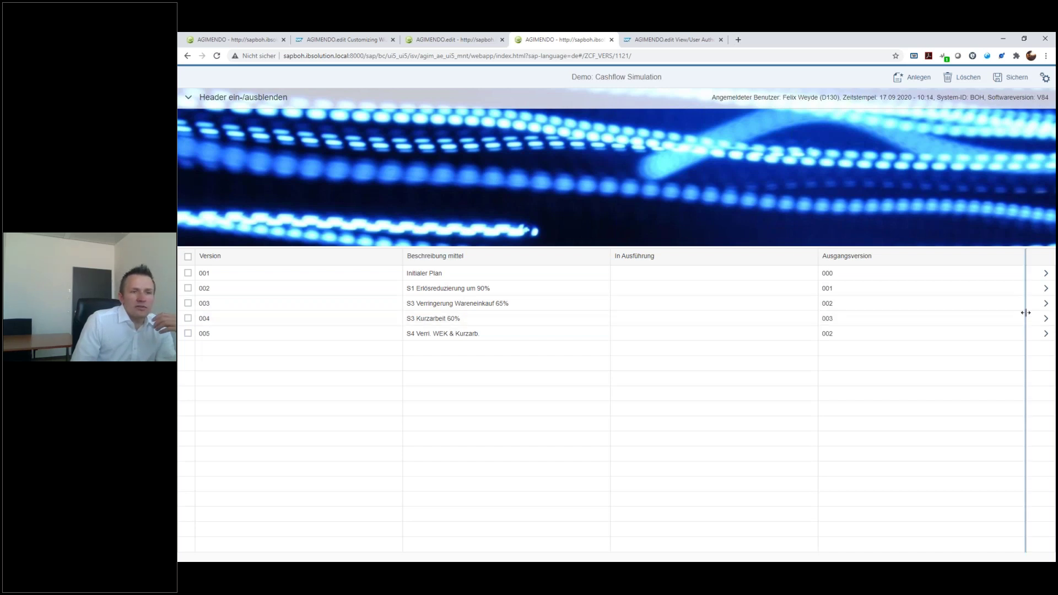
click(1042, 303)
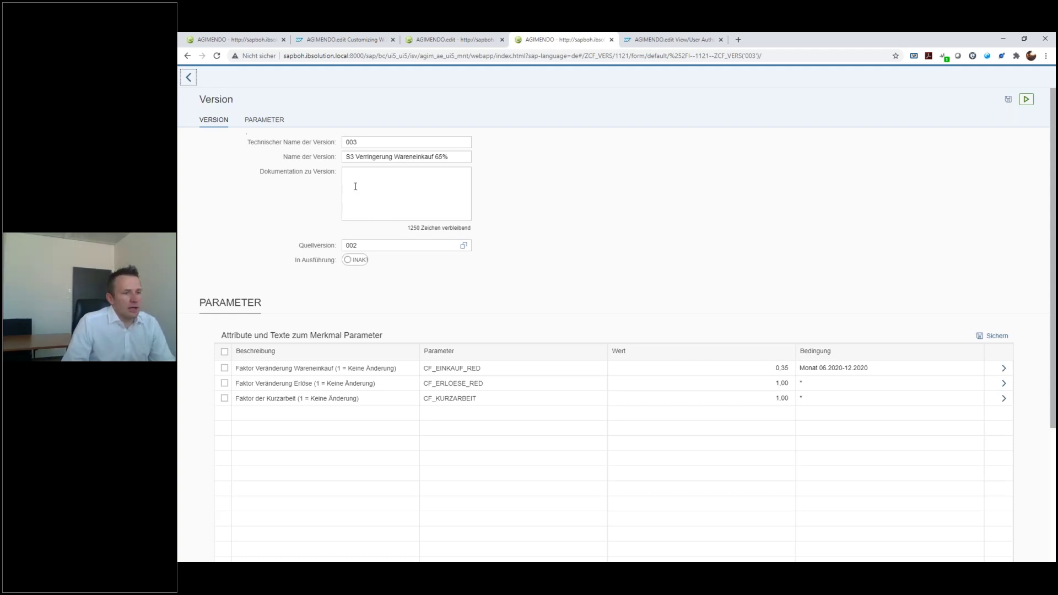
click(188, 78)
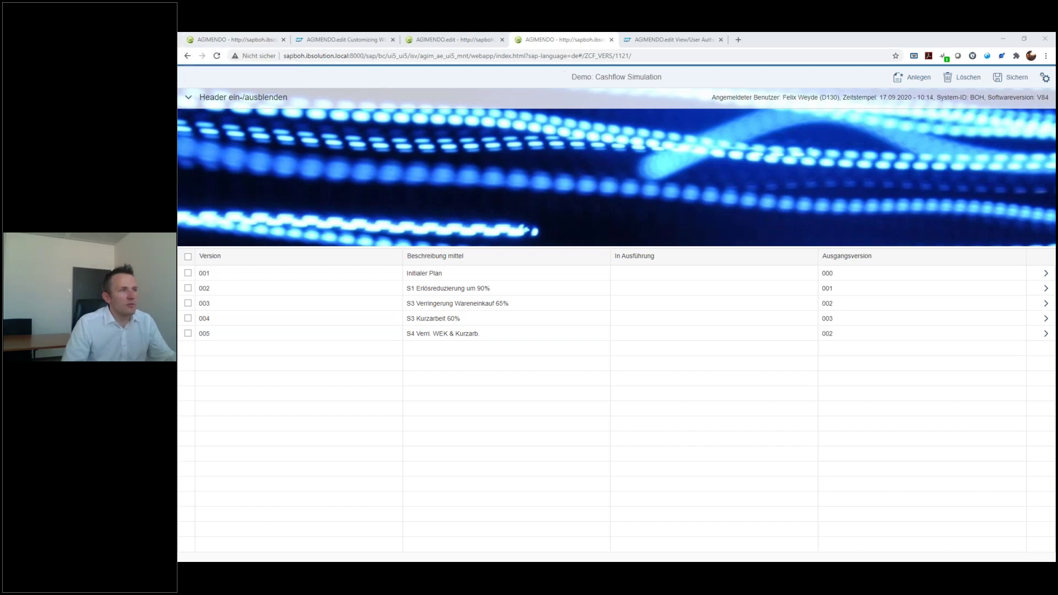
Step: Find view number 1121 in the AGIMENDO.edit Customizing Wizard and proceed to its characteristics selection
click(336, 42)
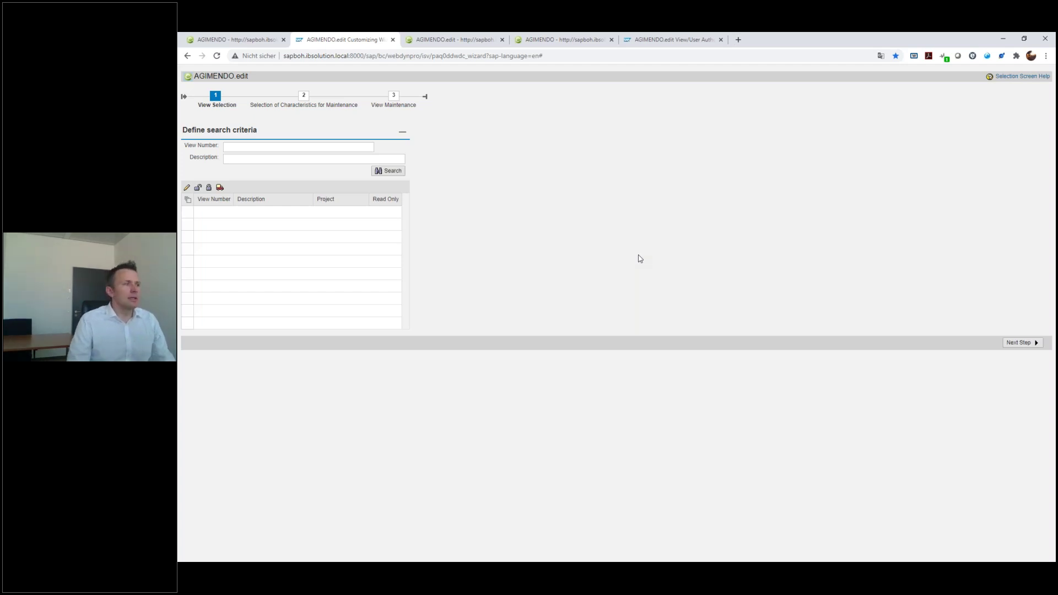
click(300, 147)
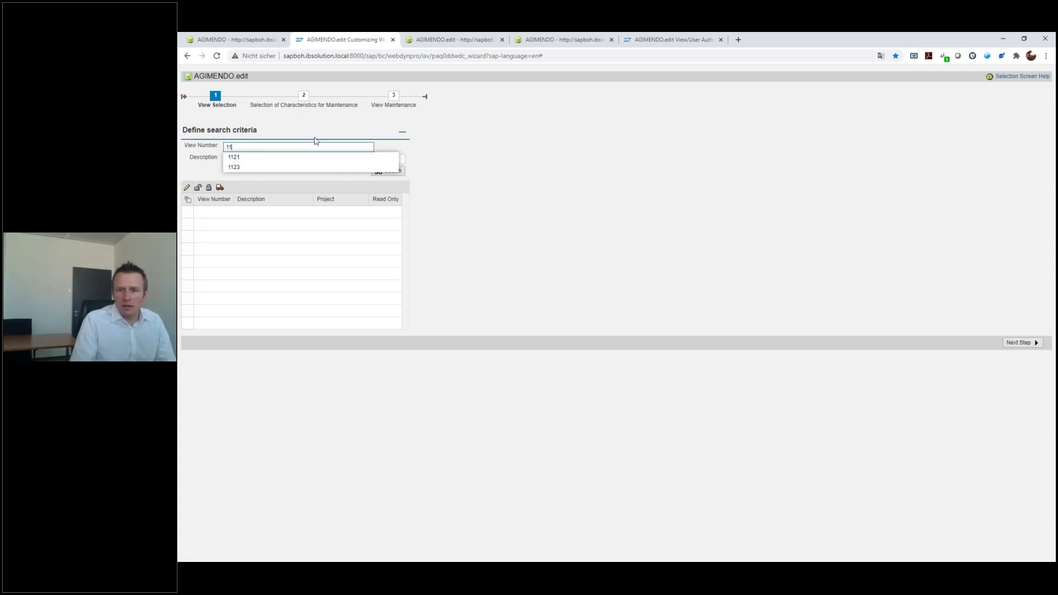
text(1121)
key(Return)
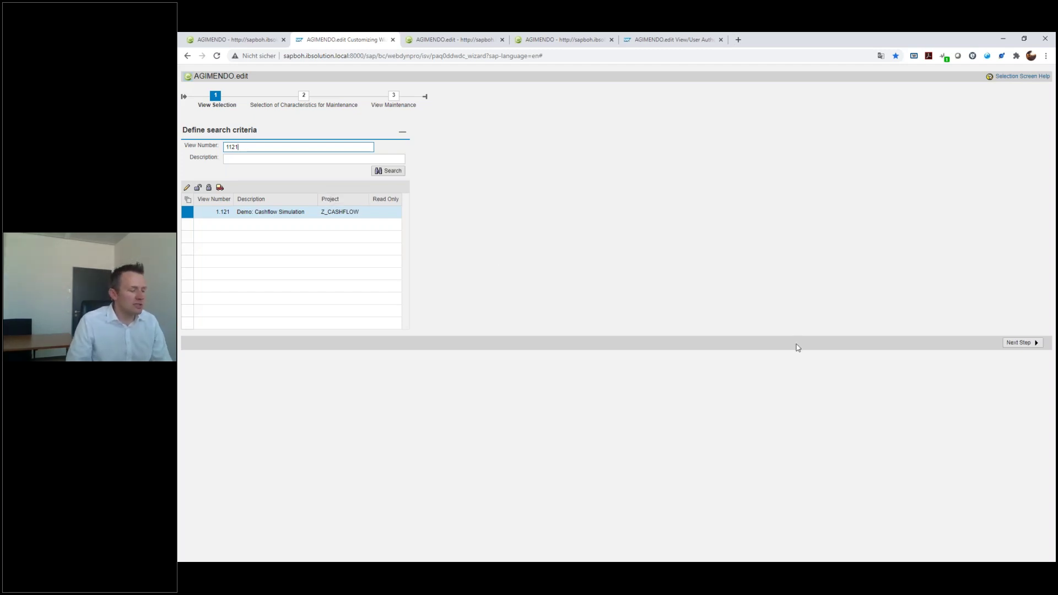
click(1018, 342)
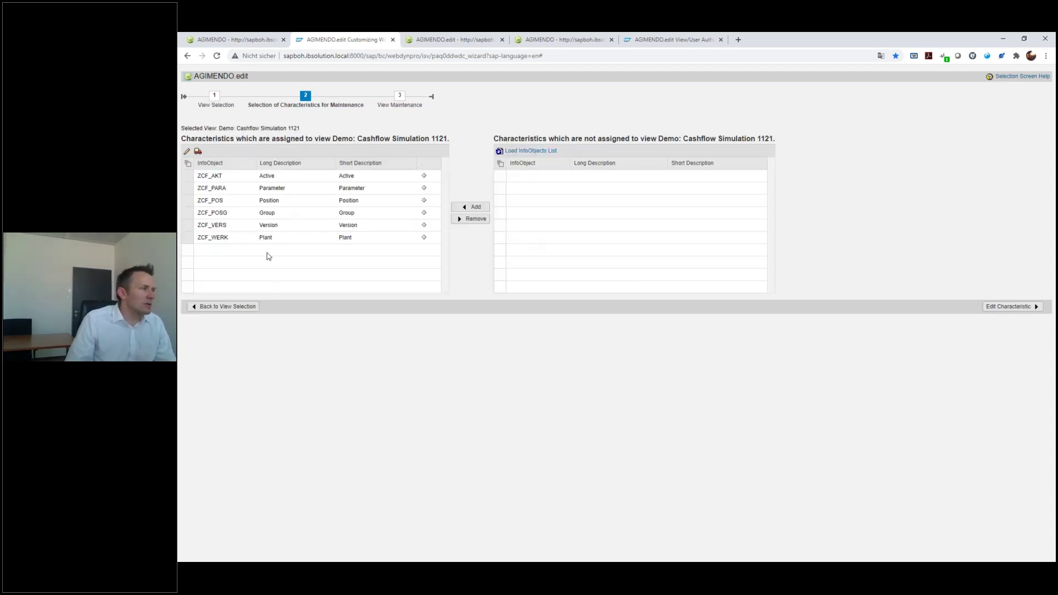
Step: Remove the Plant characteristic ZCF_WERK from the Cashflow Simulation view and confirm the removal
click(266, 237)
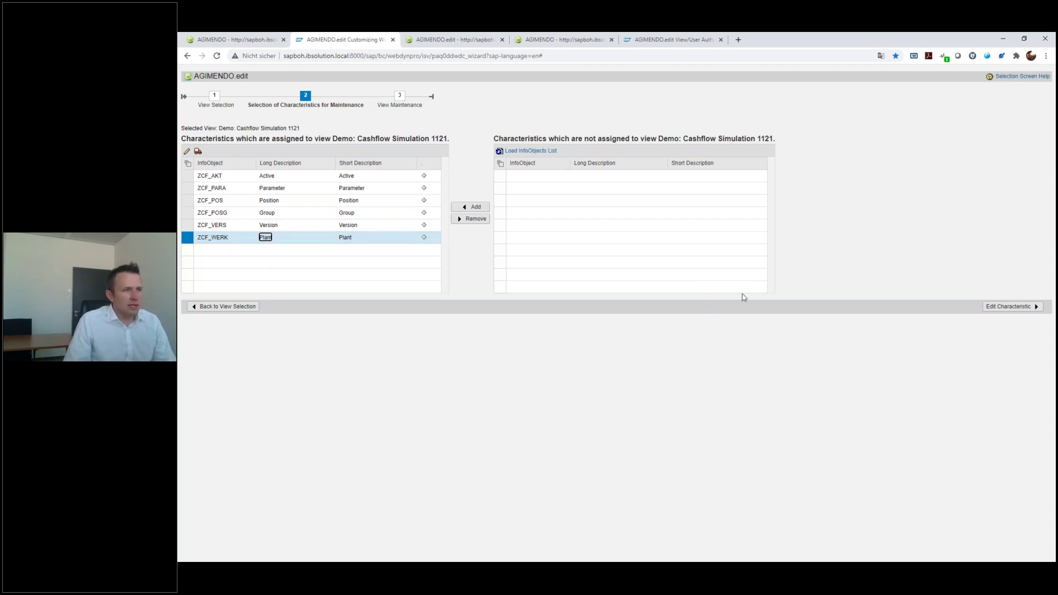
click(473, 218)
click(663, 343)
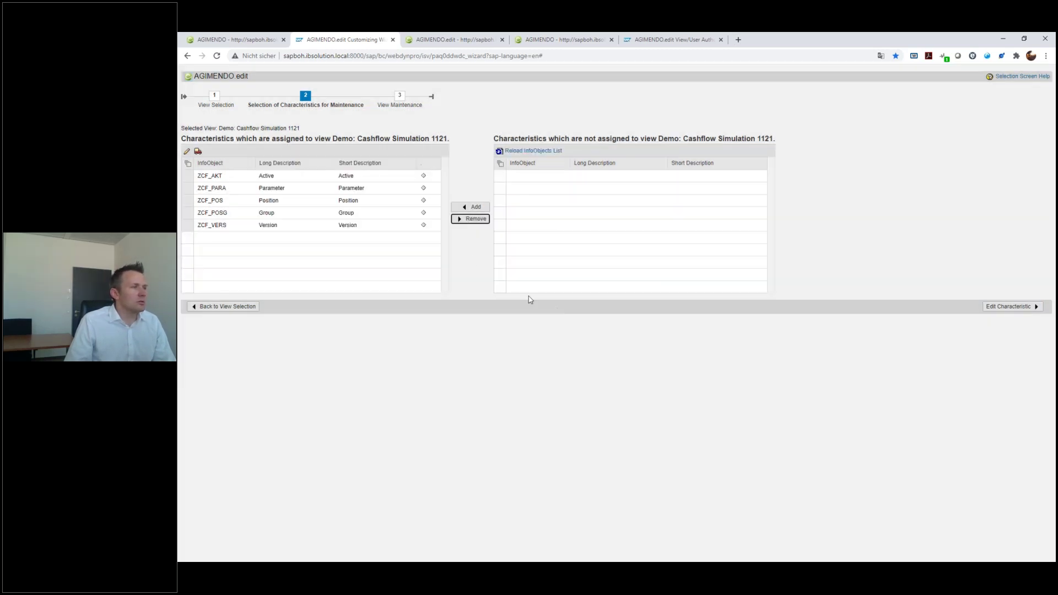
Step: Reload the InfoObjects list, filter it by ZCF_WERK, and add that characteristic to the view
click(530, 151)
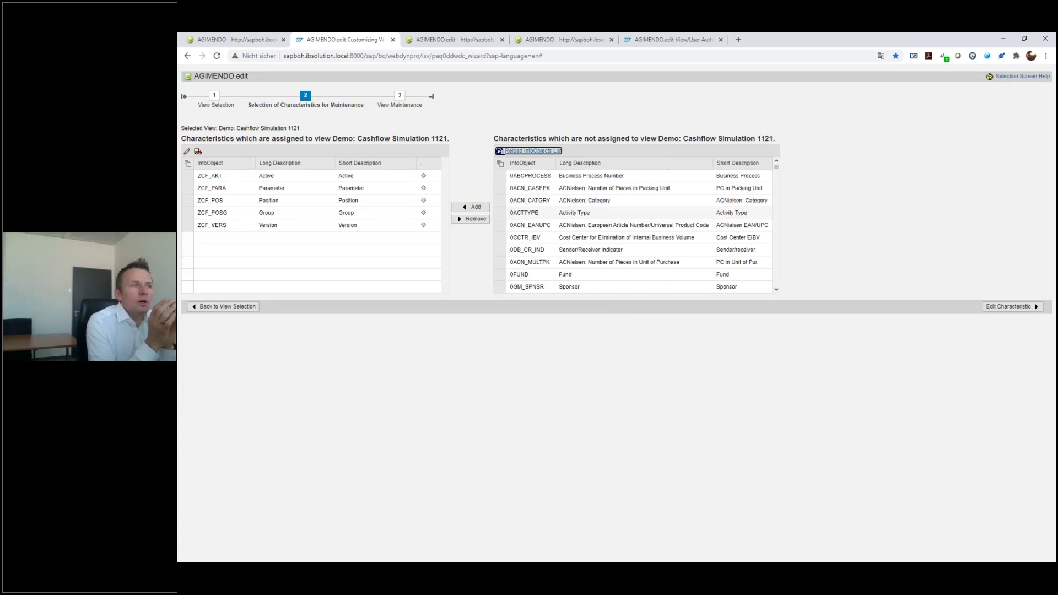
click(523, 163)
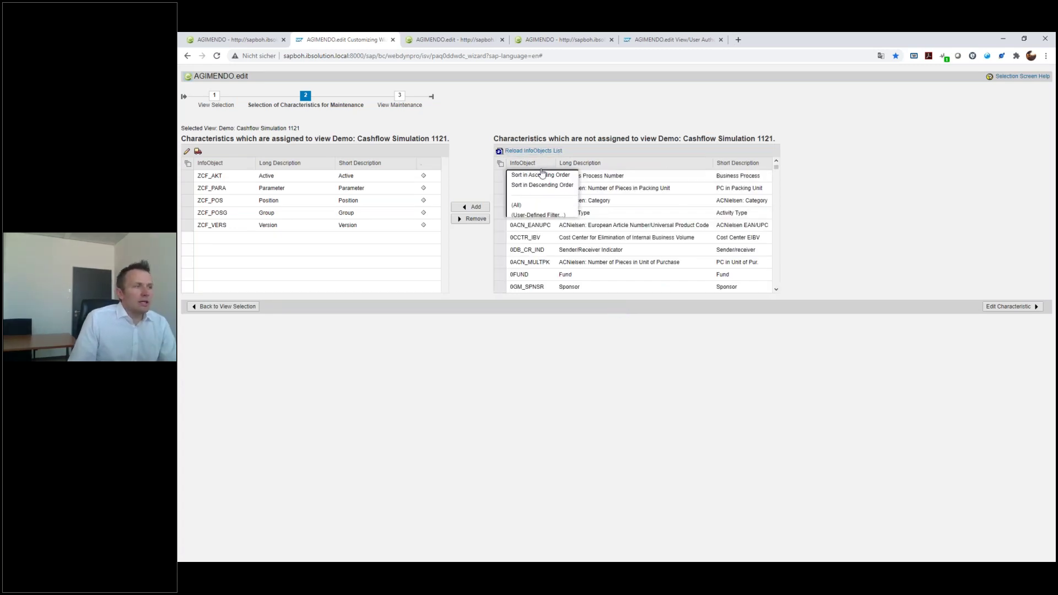
click(549, 216)
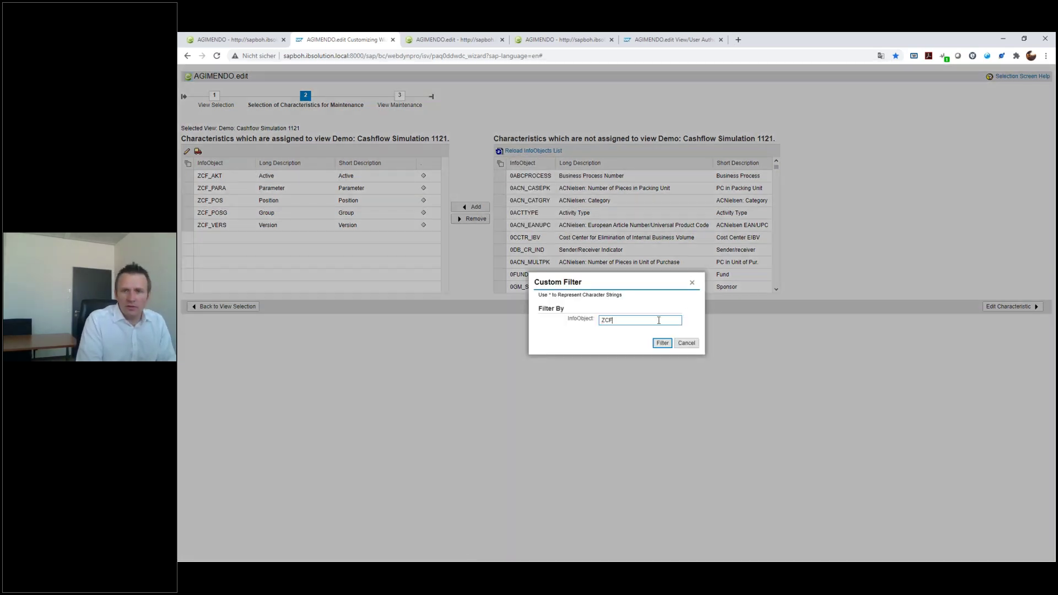
text(ZCF_WERK)
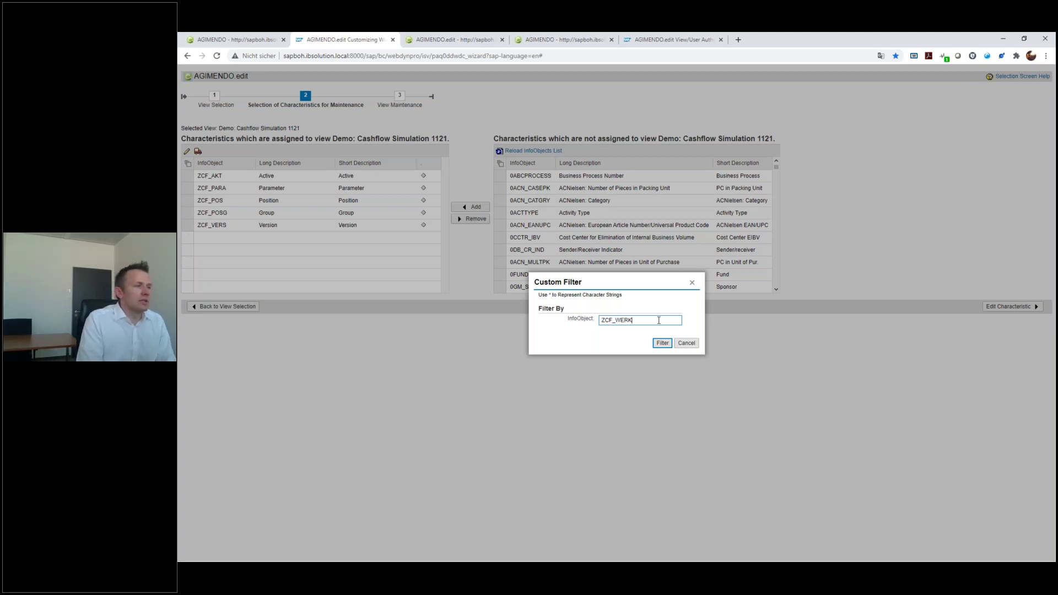
key(Return)
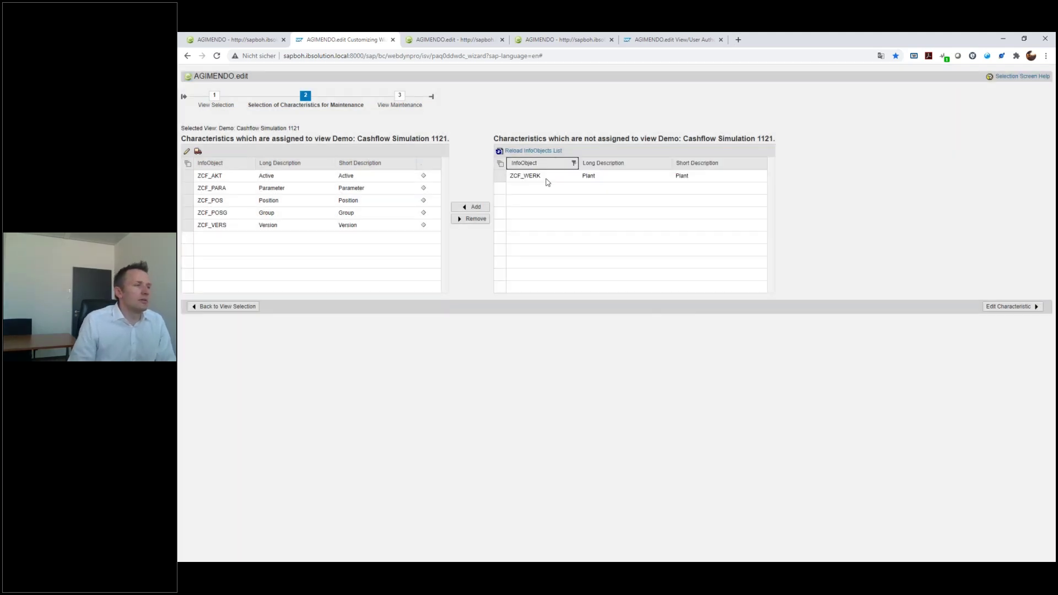
click(471, 207)
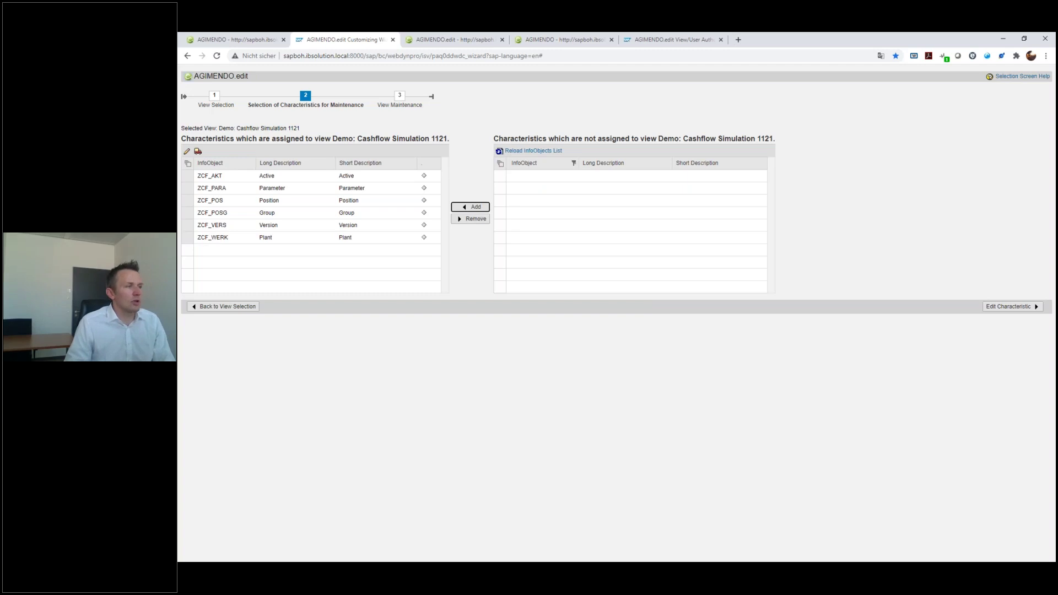
Step: Clear the InfoObject filter and open the assigned ZCF_WERK characteristic for editing
click(236, 240)
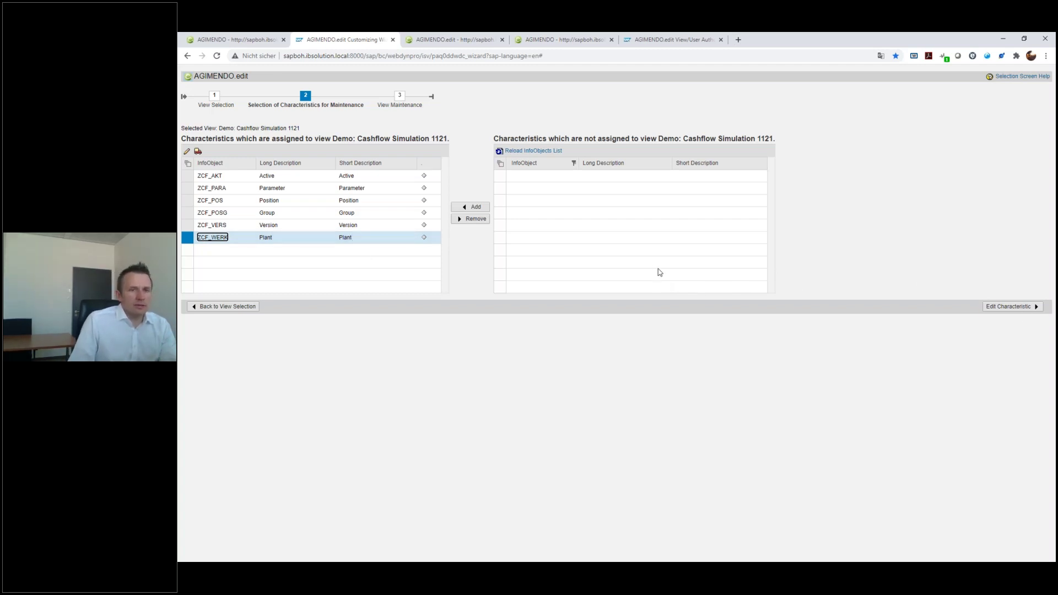
click(546, 163)
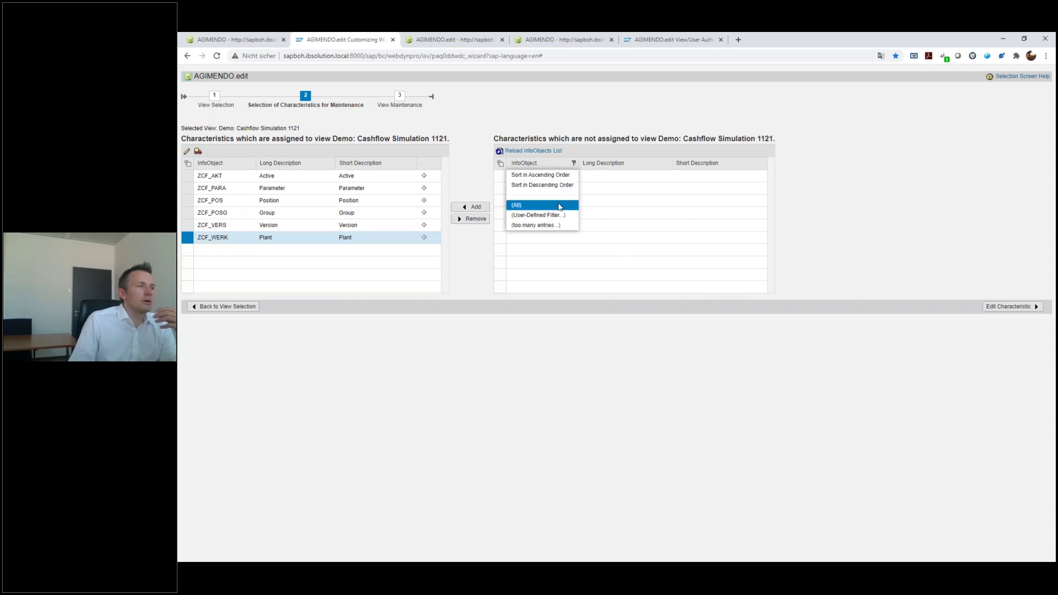
click(524, 205)
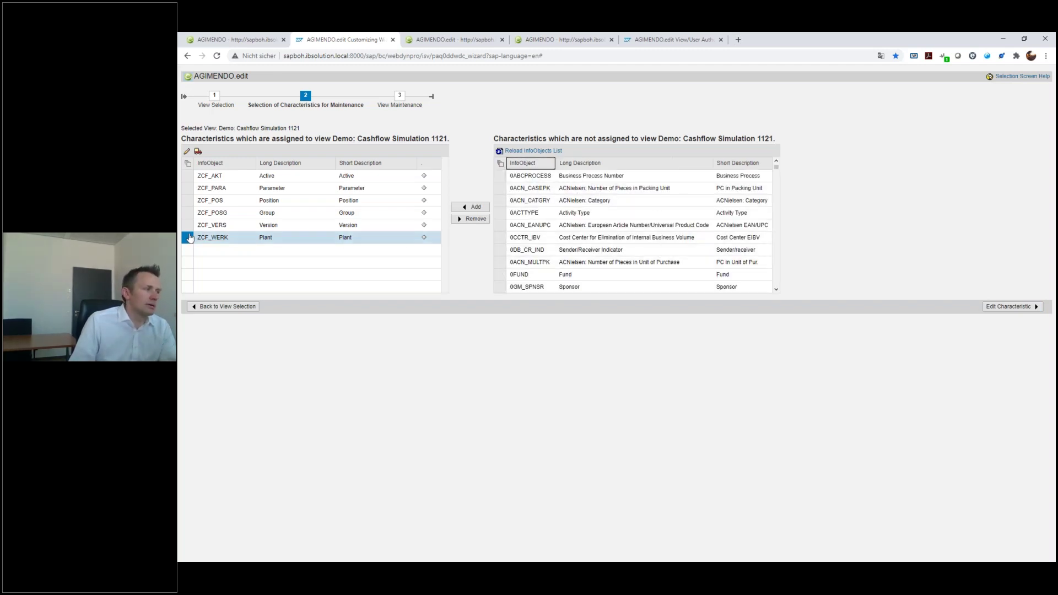
click(998, 307)
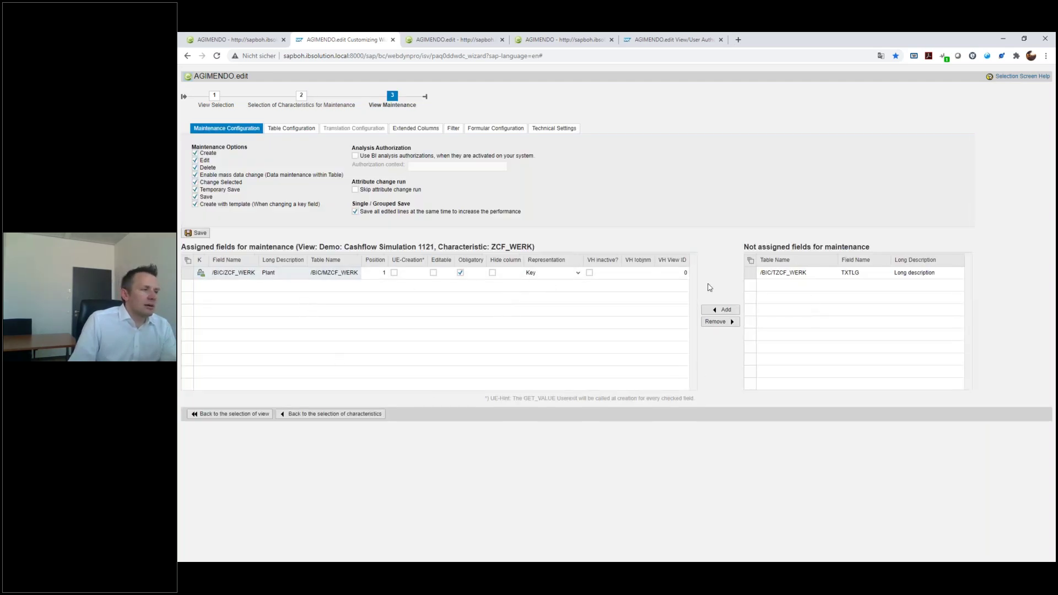
Step: Assign the TXTLG long description field for maintenance, and make both it and the Plant field editable with value help inactive
click(768, 273)
click(733, 311)
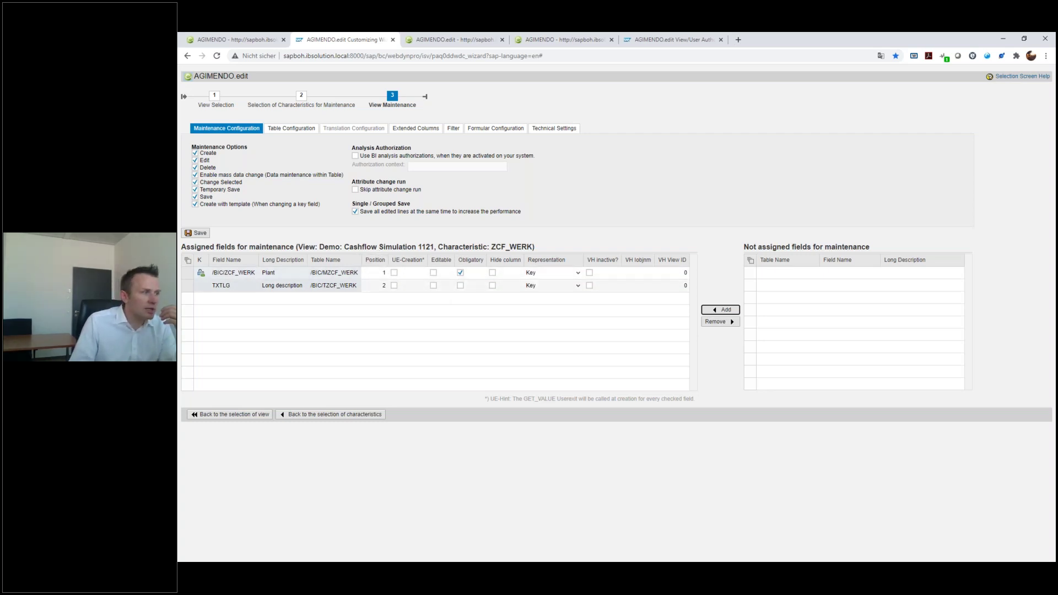
click(434, 273)
click(434, 285)
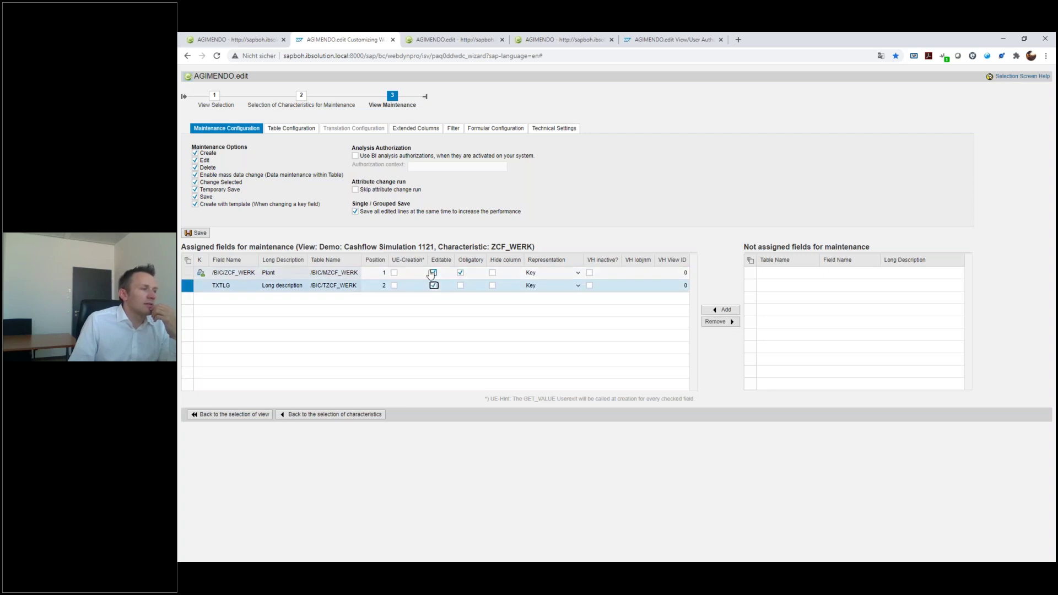
click(589, 273)
click(590, 285)
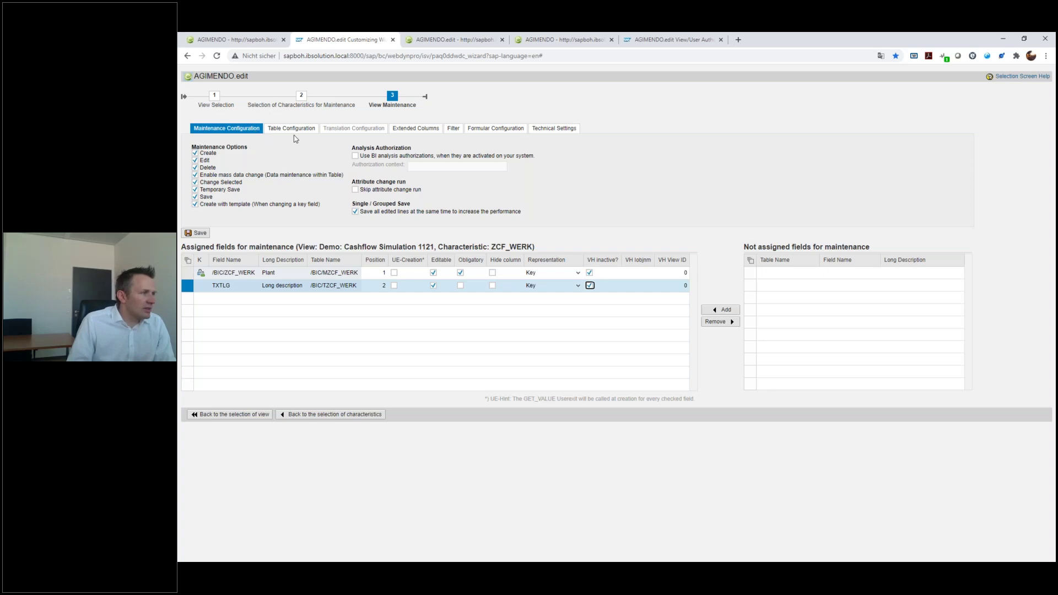
Step: Enable the view for the UI5 interface, manual Excel upload and Excel download, leaving direct Excel upload disabled
click(546, 132)
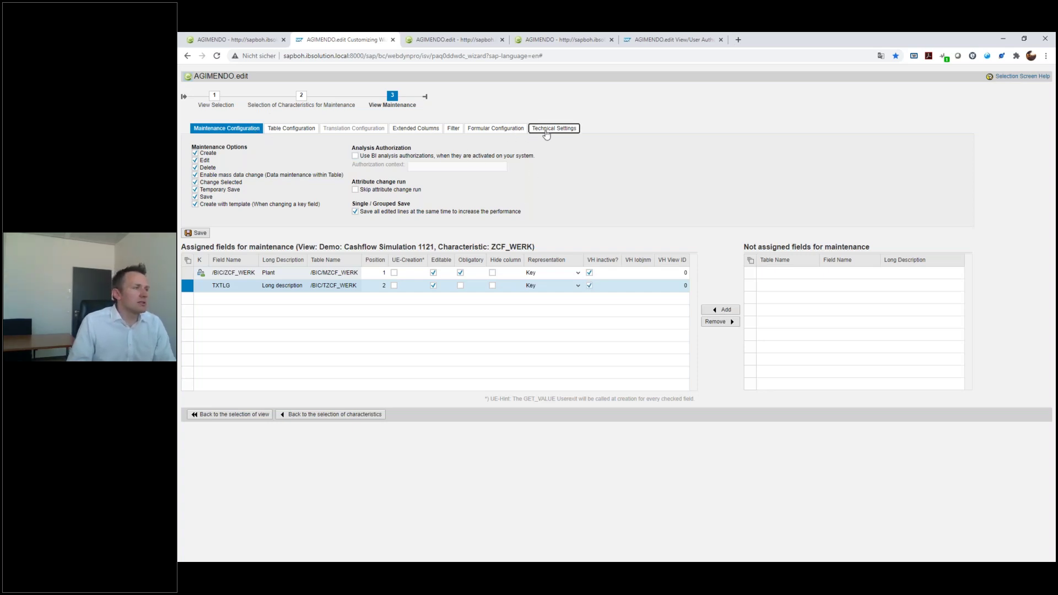
click(270, 218)
click(282, 227)
click(287, 235)
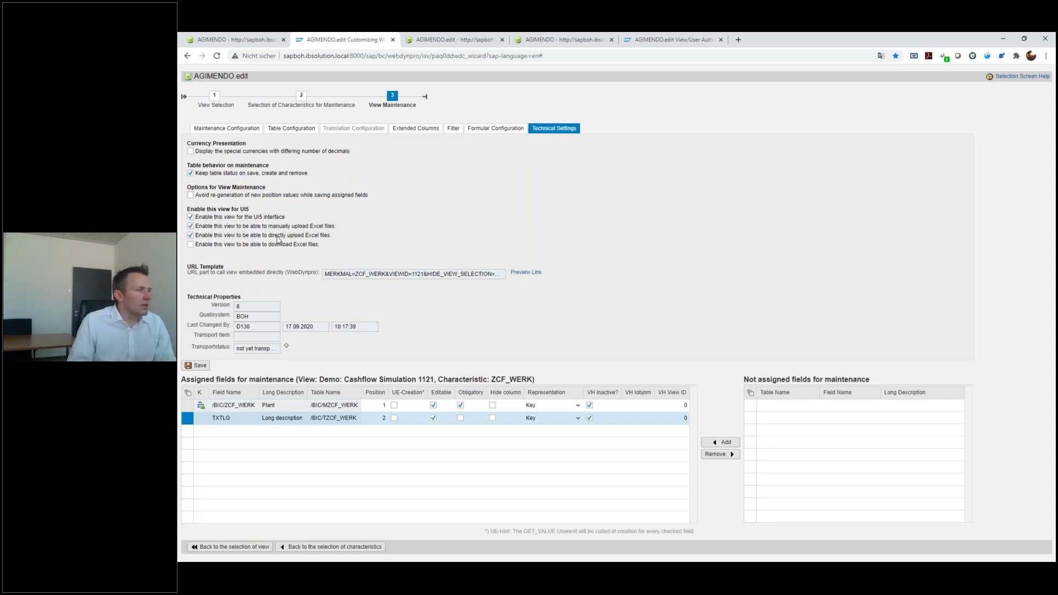
click(278, 244)
click(277, 235)
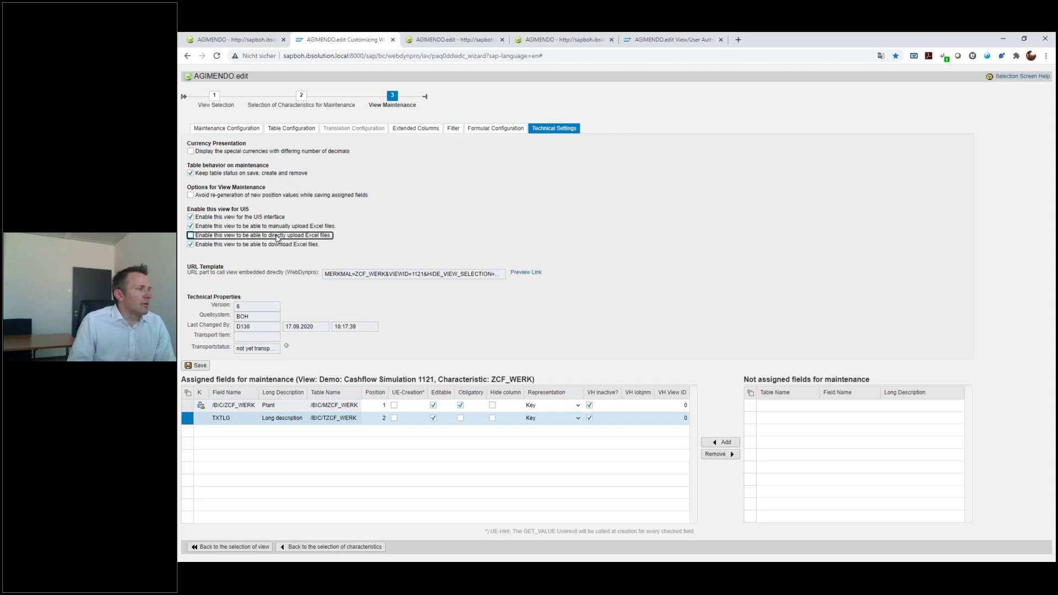
Step: Delete all rows of the view's form configuration and regenerate it with all attributes, texts and extended columns
click(491, 128)
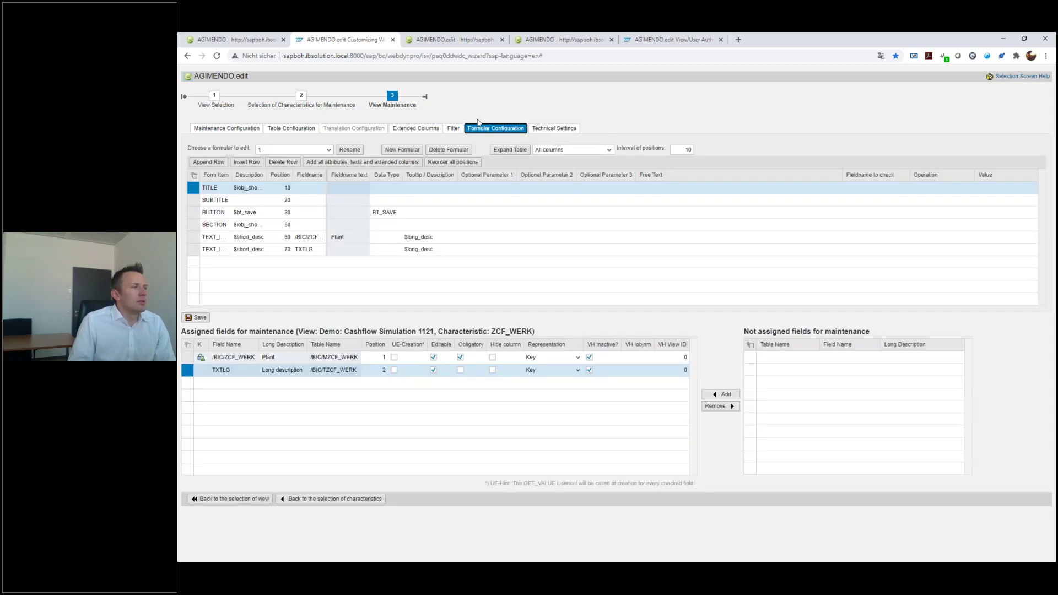
click(358, 153)
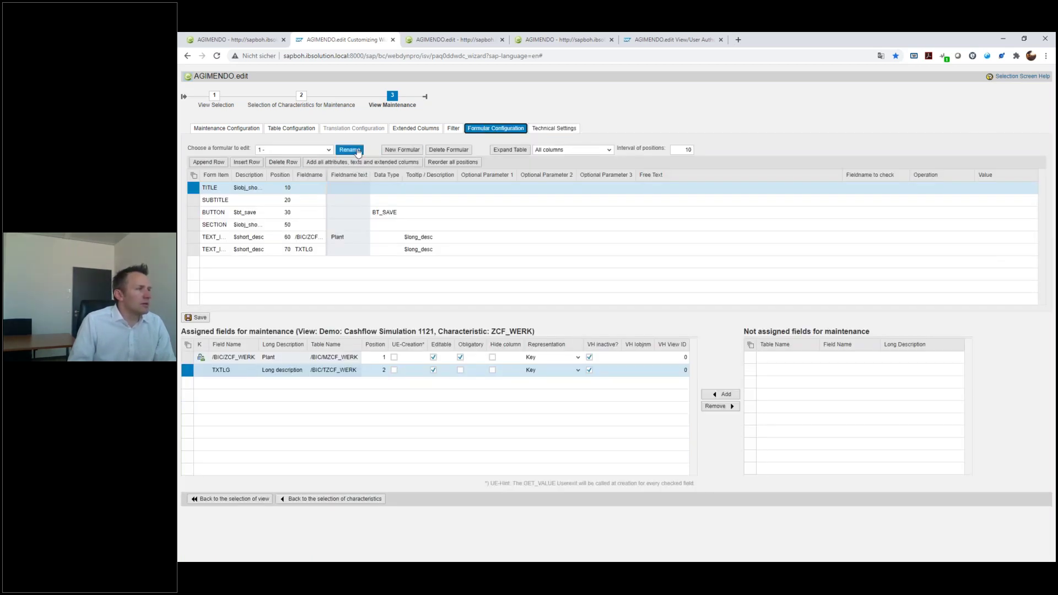
click(193, 175)
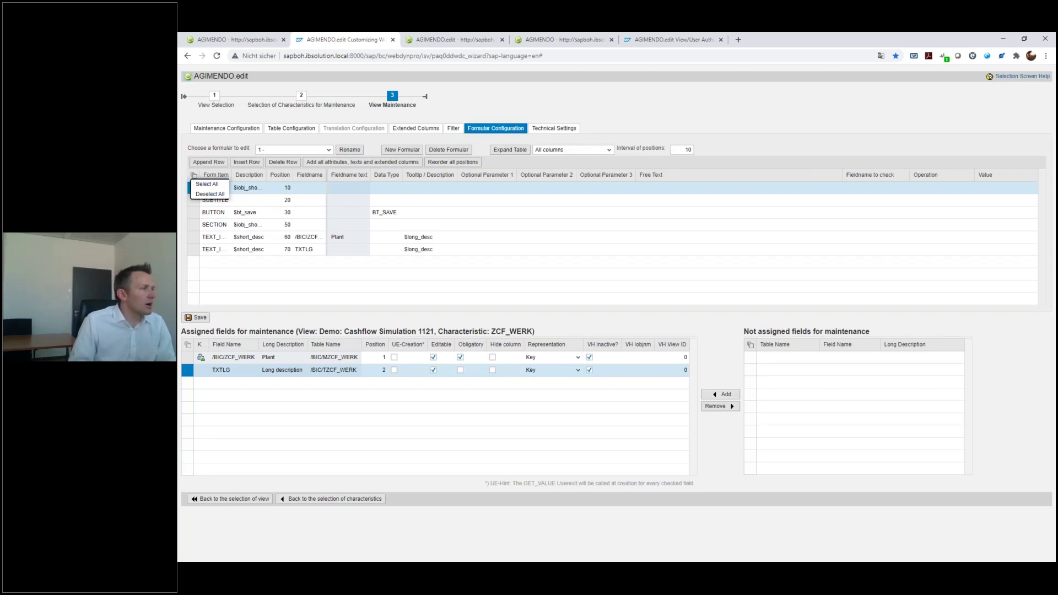
click(207, 184)
click(278, 163)
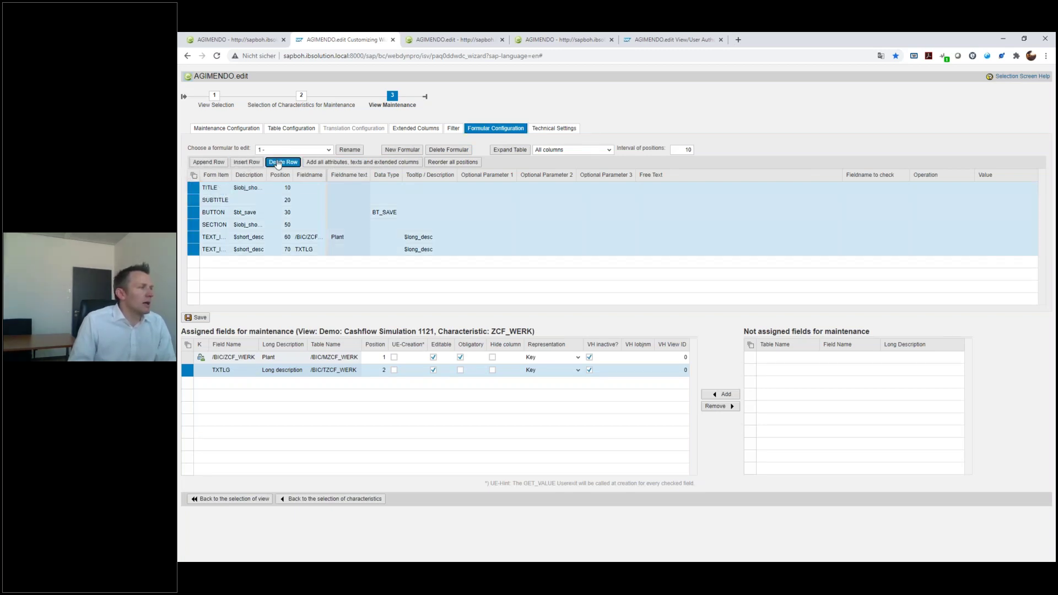
click(312, 163)
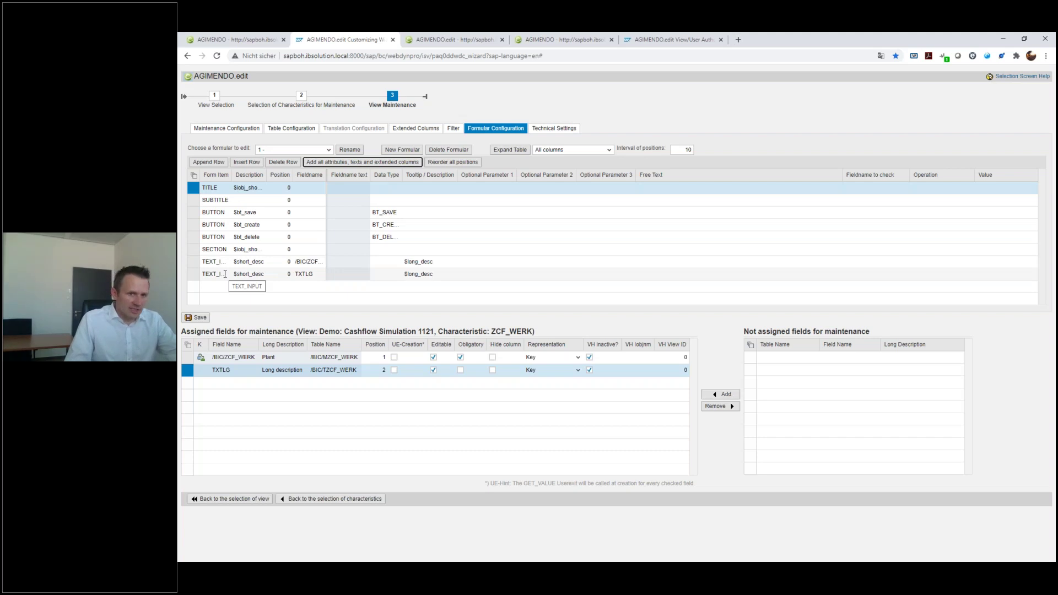
Step: Remove the $bt_create and $bt_delete button rows from the form configuration and save the view settings
click(193, 224)
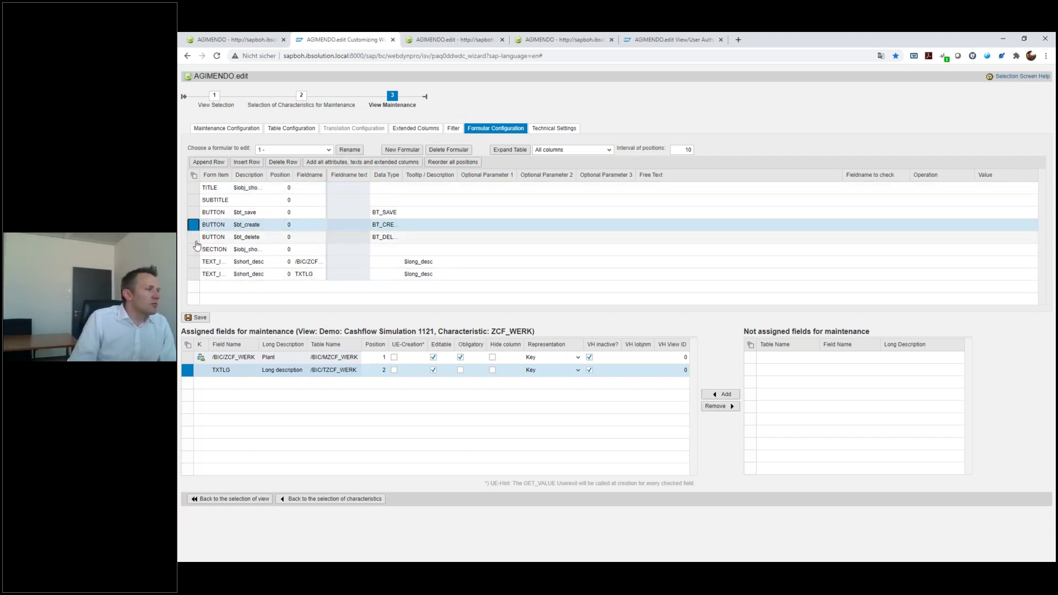
ctrl+click(193, 237)
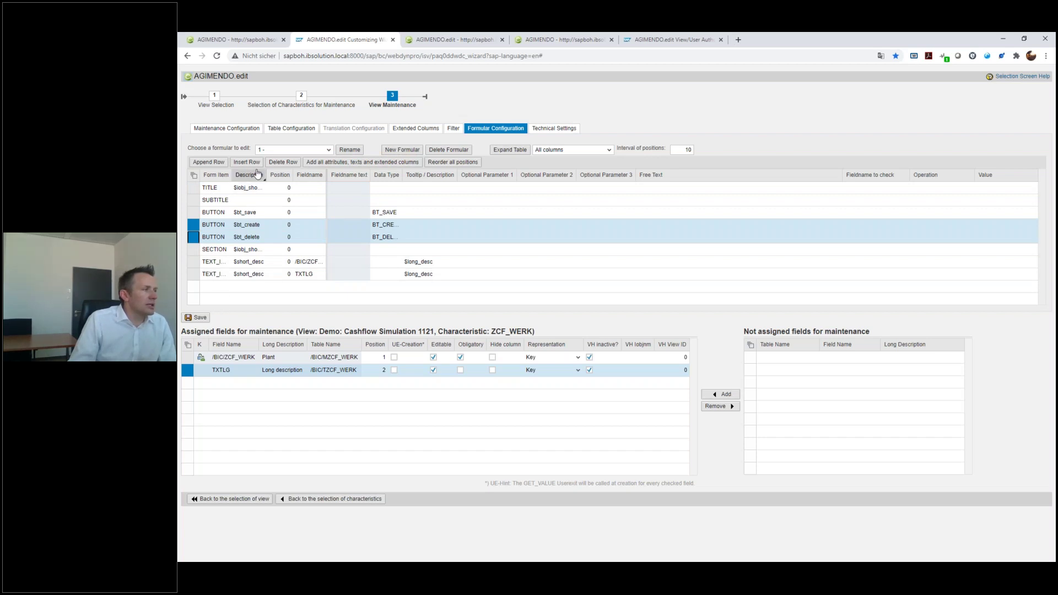
click(283, 162)
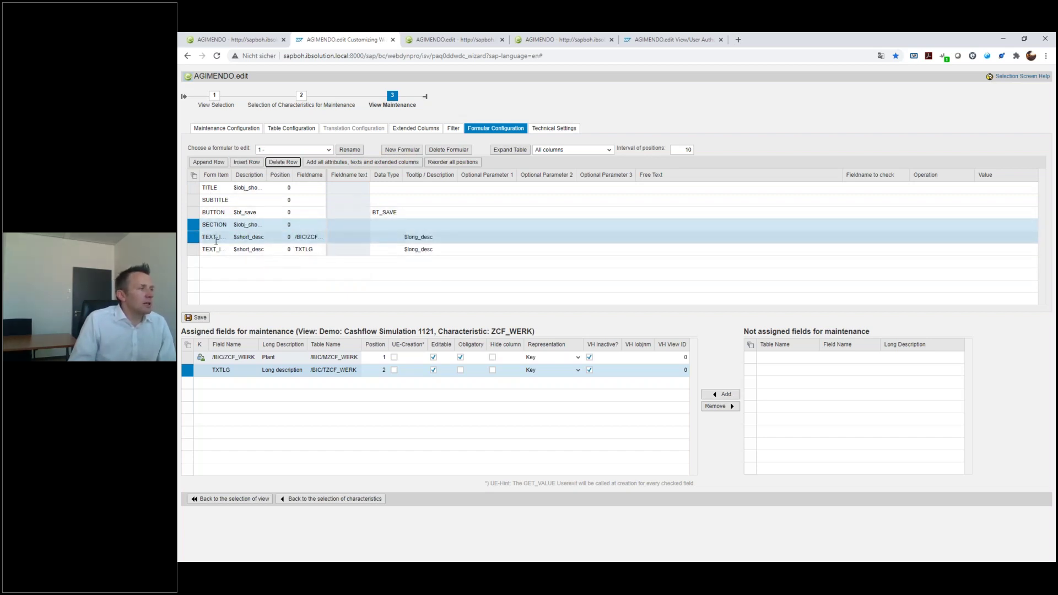
click(200, 318)
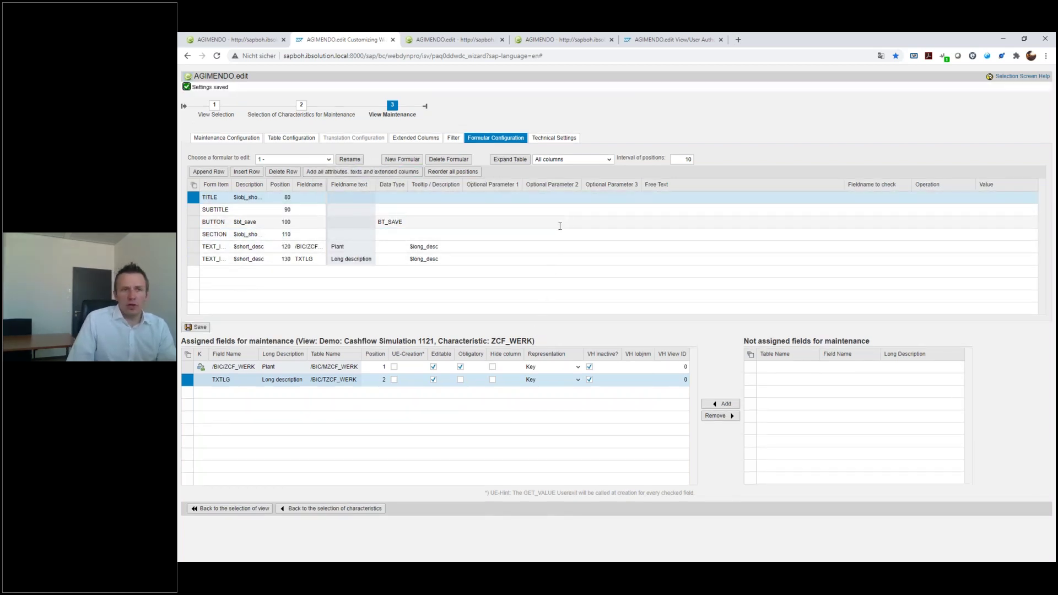
Step: Open the view's UI5 preview, check the detail form of plant 100, and return to the plant list
click(566, 143)
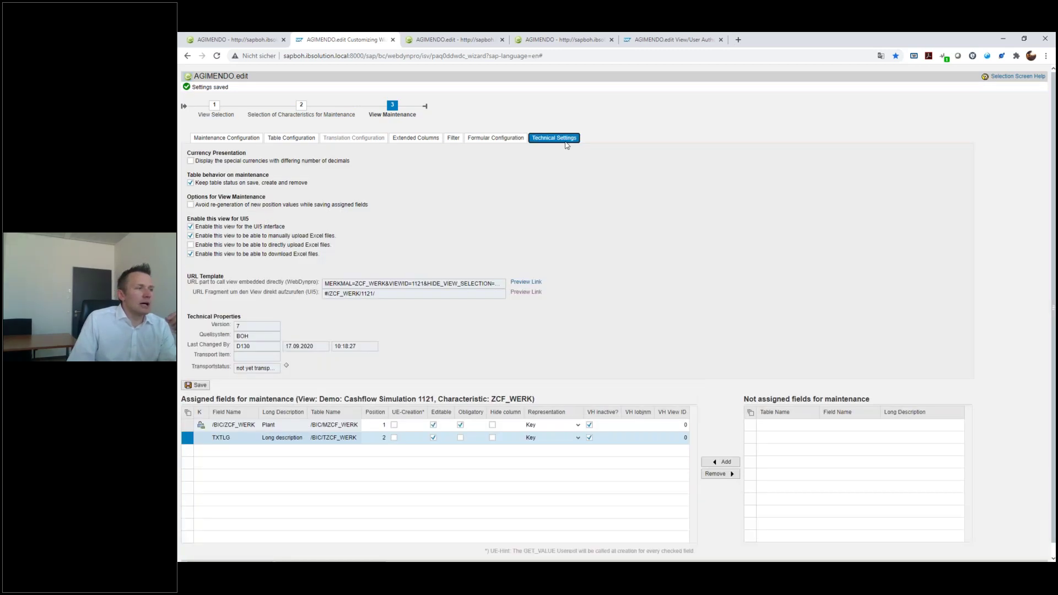
click(528, 295)
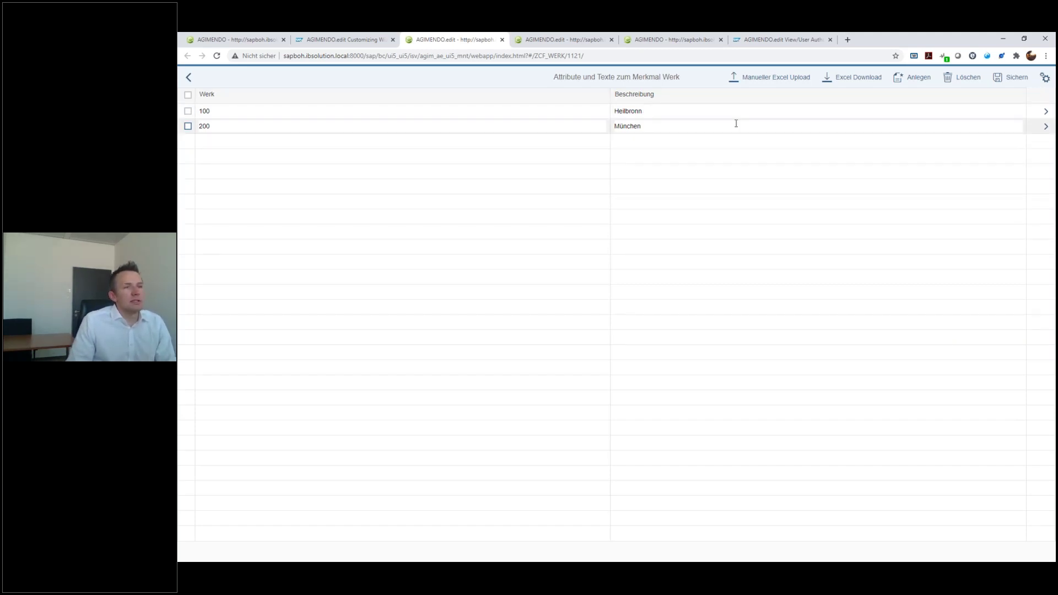
click(1045, 112)
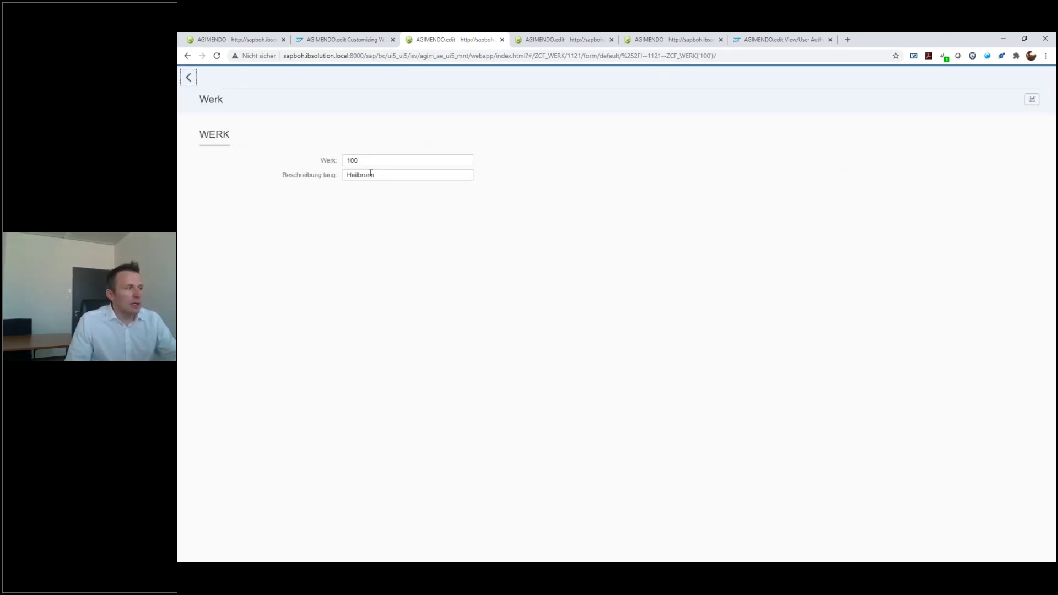
click(189, 77)
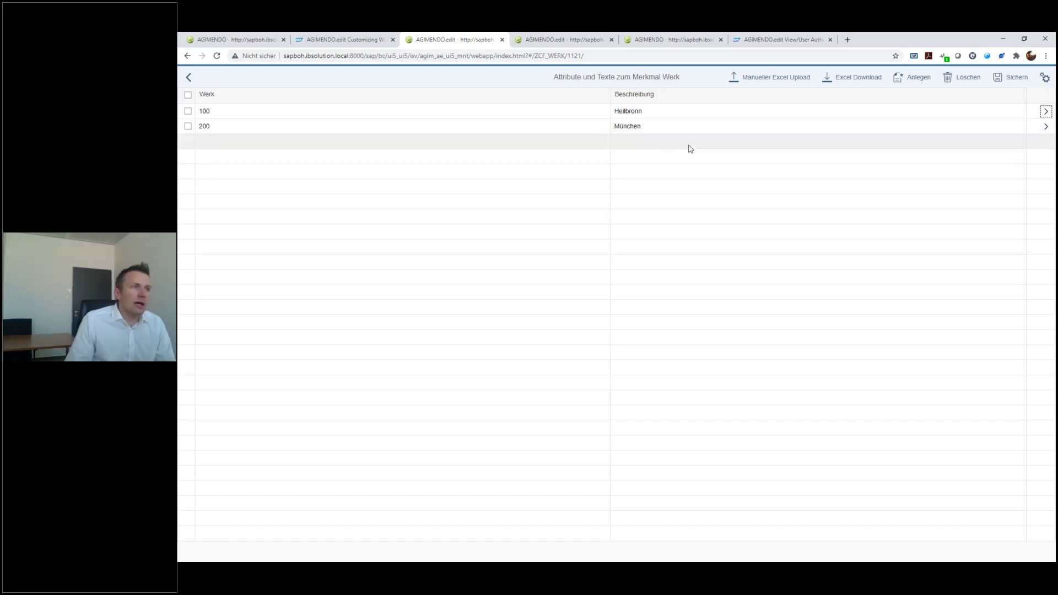
Step: Download the plant list to Excel, inspect the exported workbook, and close it
click(840, 81)
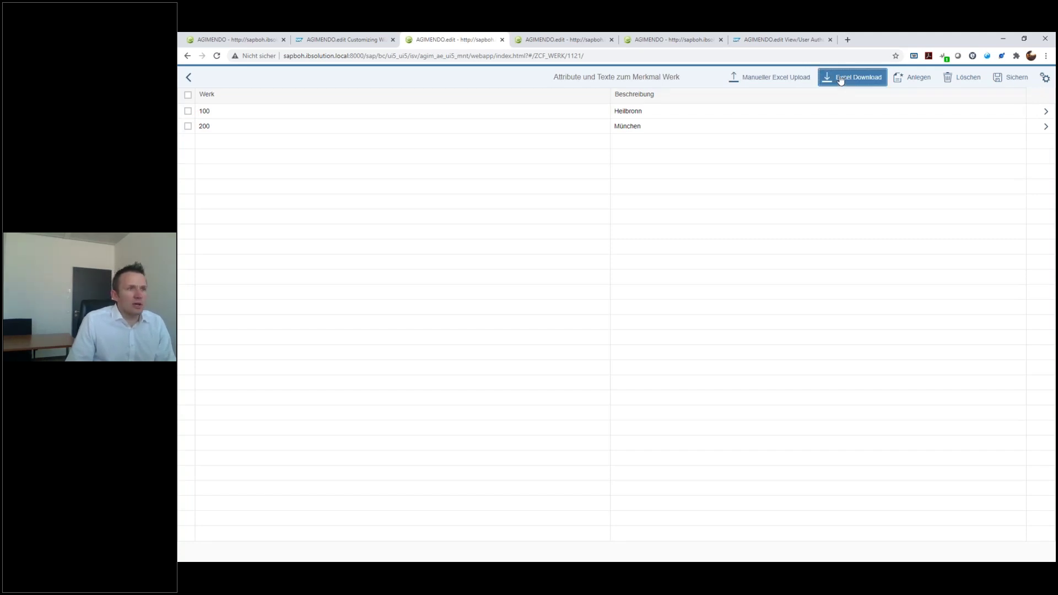
click(241, 553)
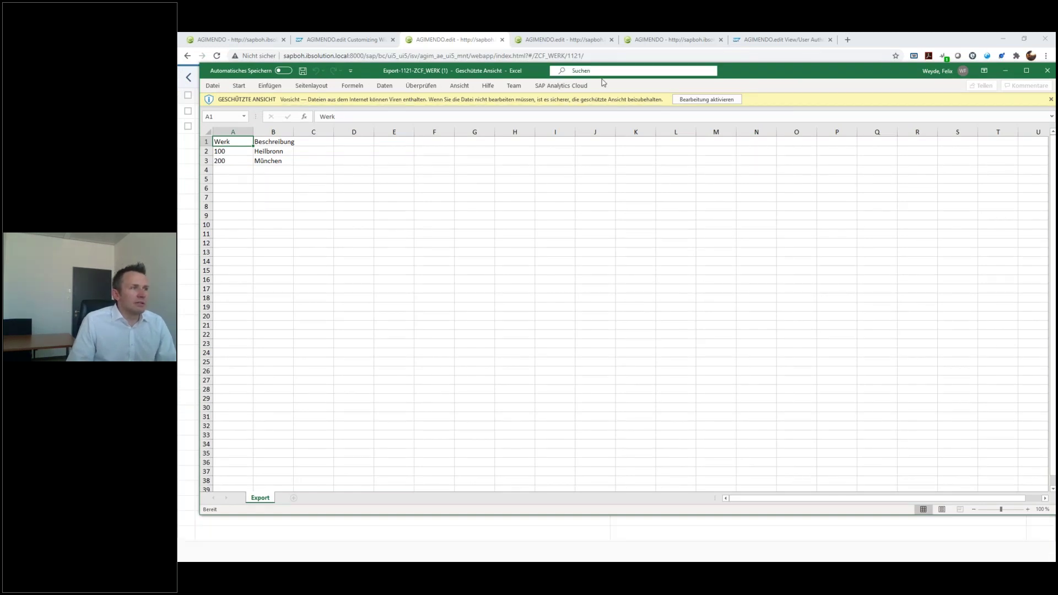
click(1048, 71)
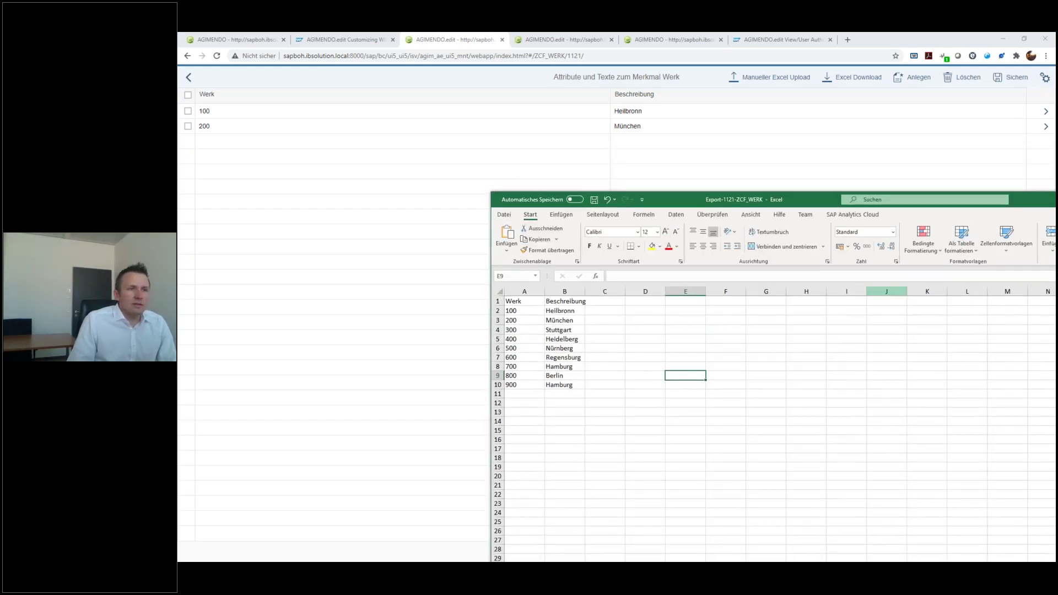
Step: Save the prepared Export-1121-ZCF_WERK workbook in Excel, keeping it open but minimized
drag(1025, 199, 682, 178)
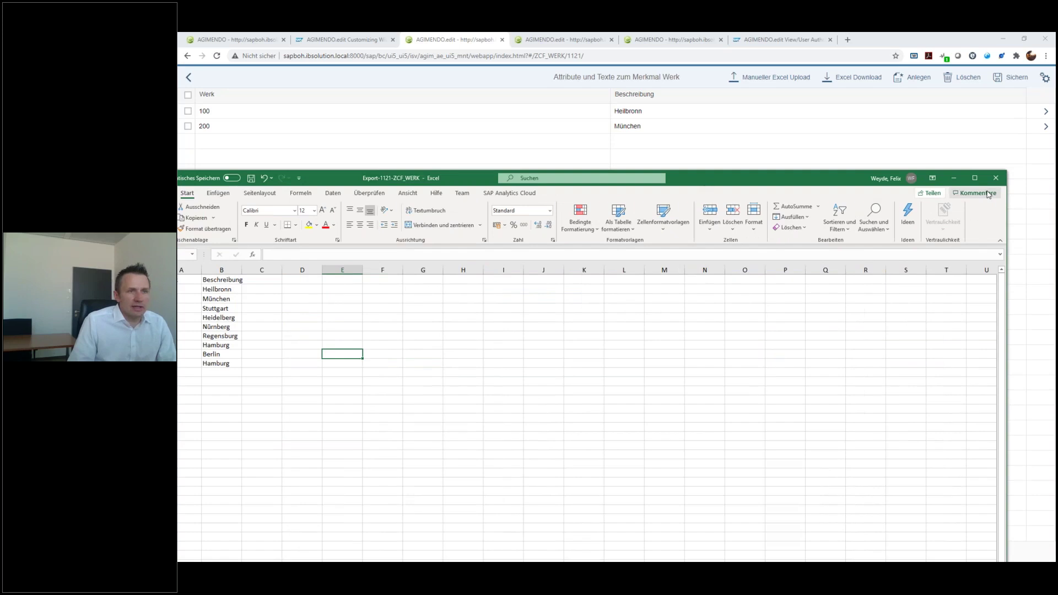
click(1003, 180)
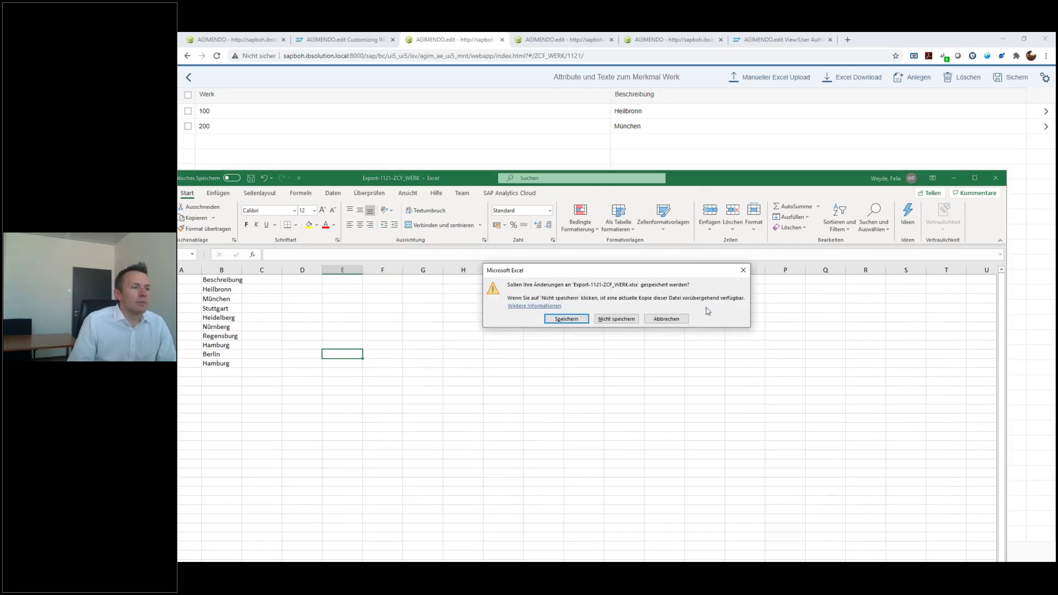
click(667, 319)
drag(291, 179, 367, 189)
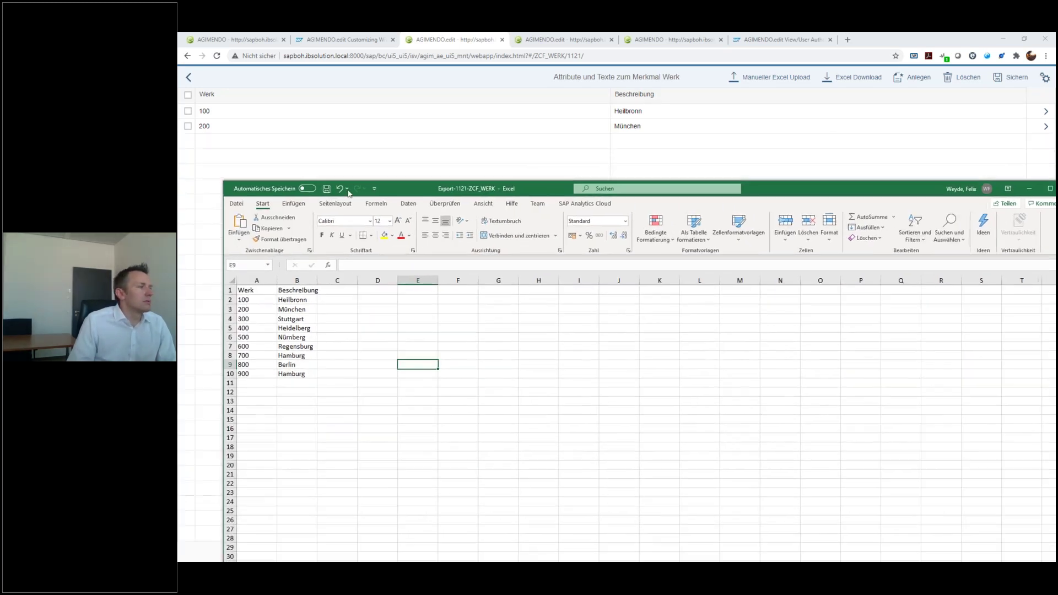
click(327, 188)
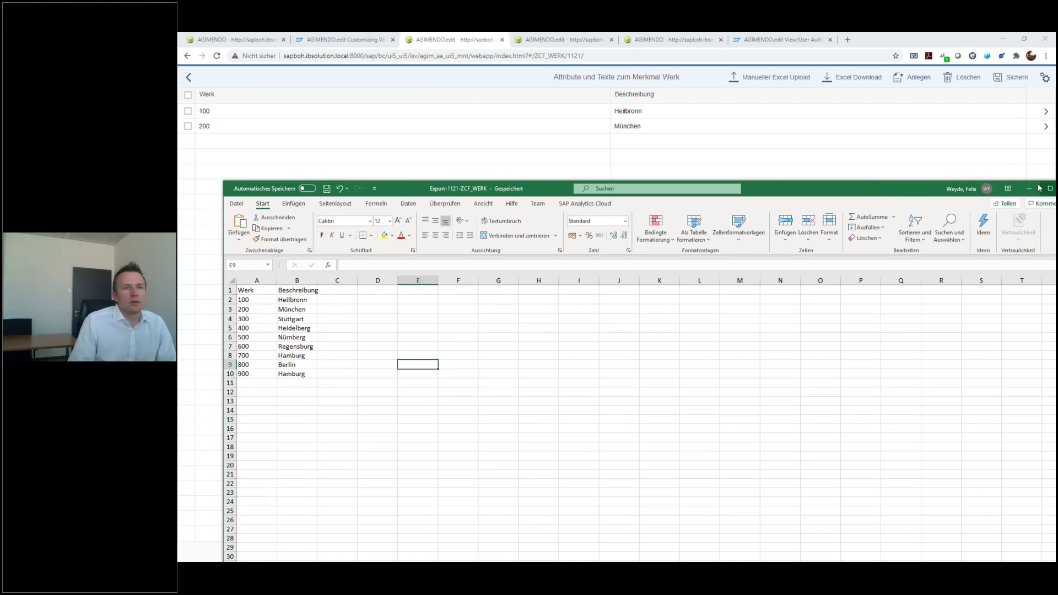
click(1026, 187)
Step: Start a manual Excel upload for the plant view, loading the file Export-1121-ZCF_WERK and its Export sheet
click(772, 77)
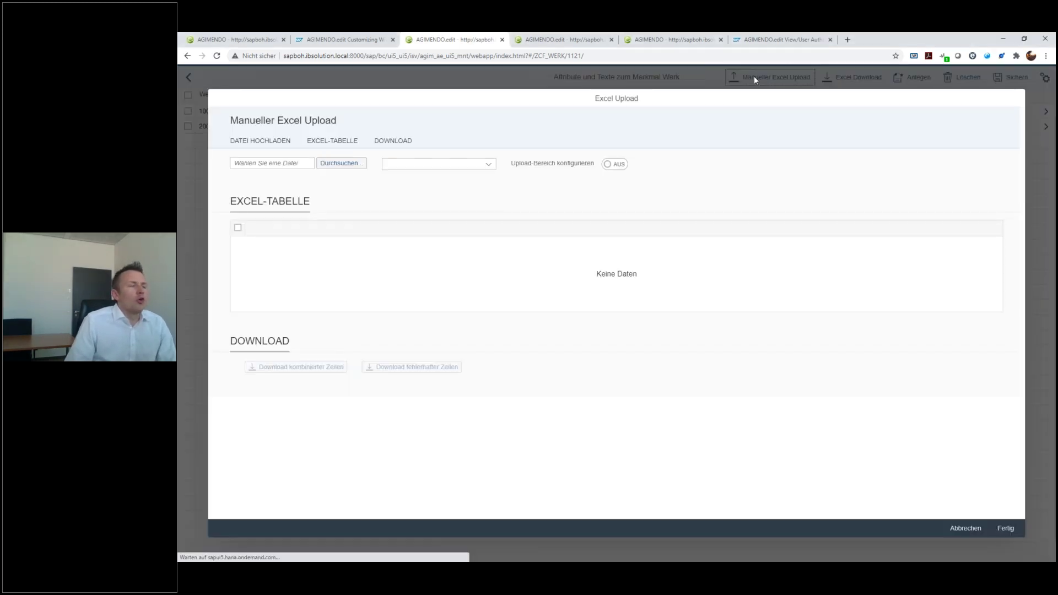
click(341, 163)
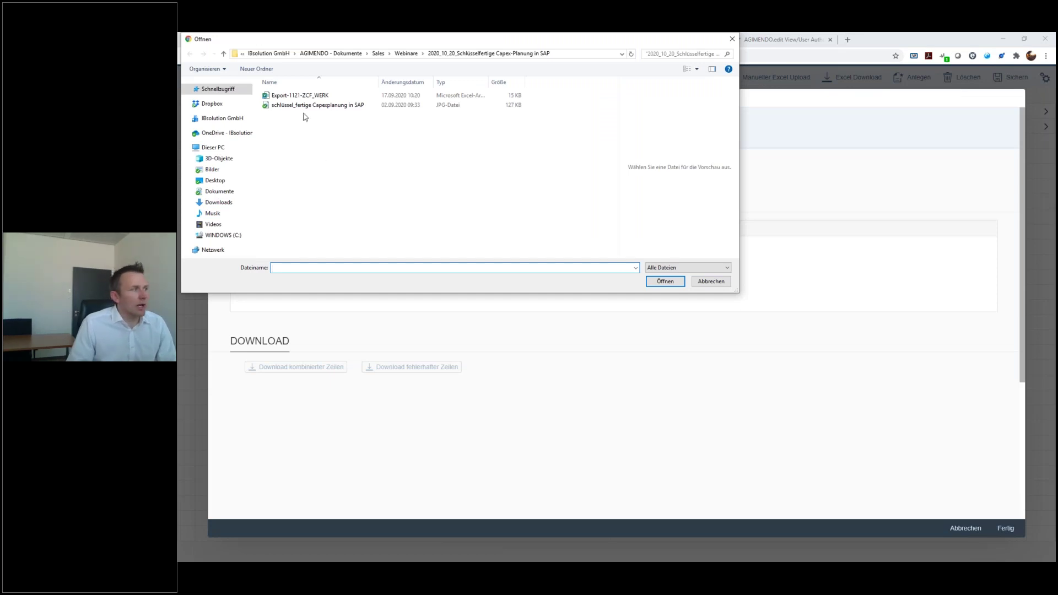
click(297, 95)
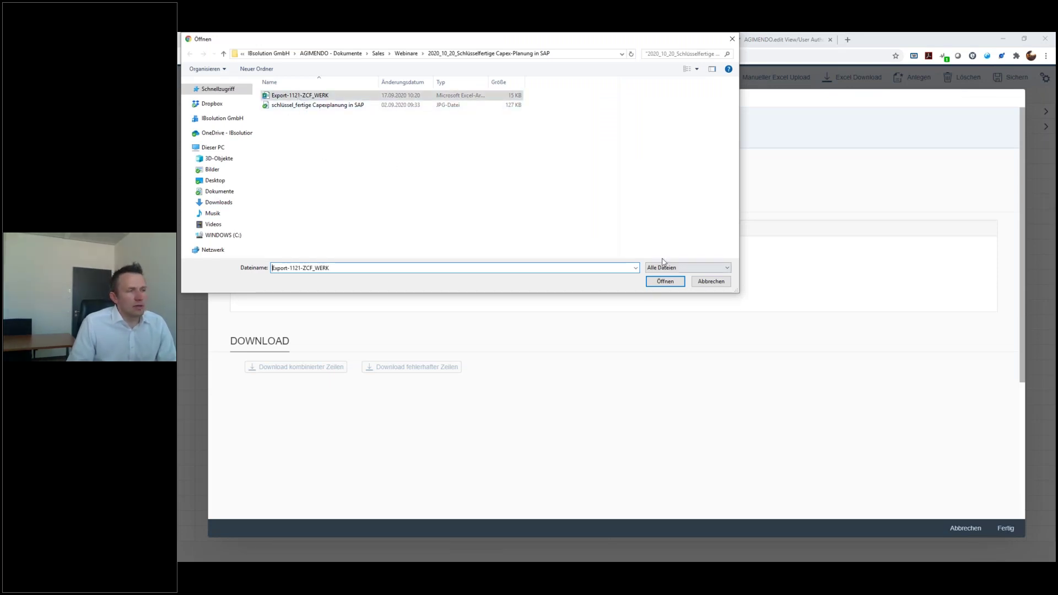
click(666, 281)
click(488, 164)
click(463, 177)
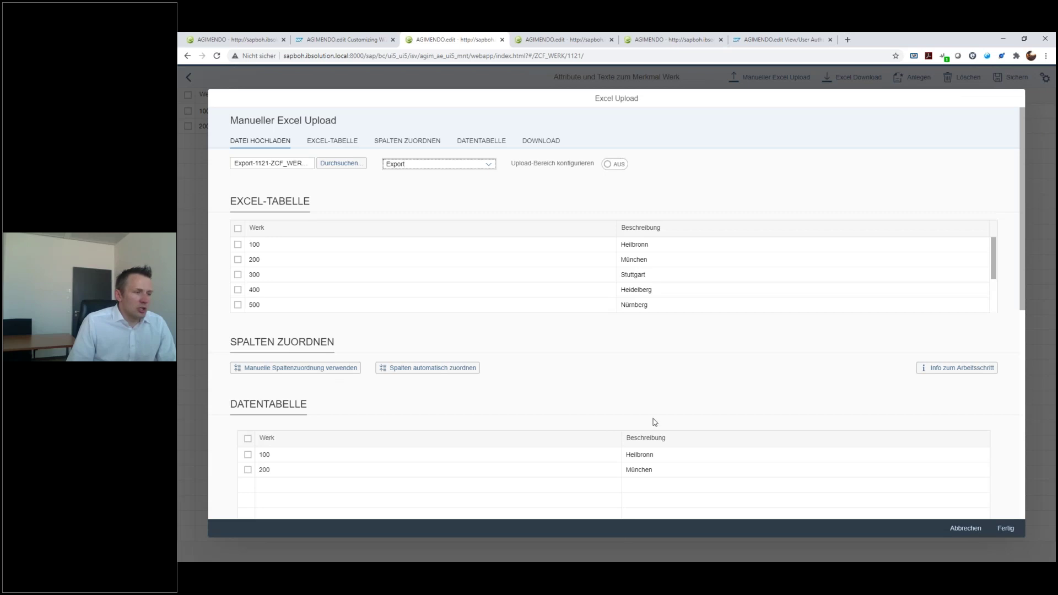
Step: Move the Beschreibung column ahead of Werk in the uploaded Excel table, and restore the Werk-first order
click(620, 229)
drag(605, 235, 331, 249)
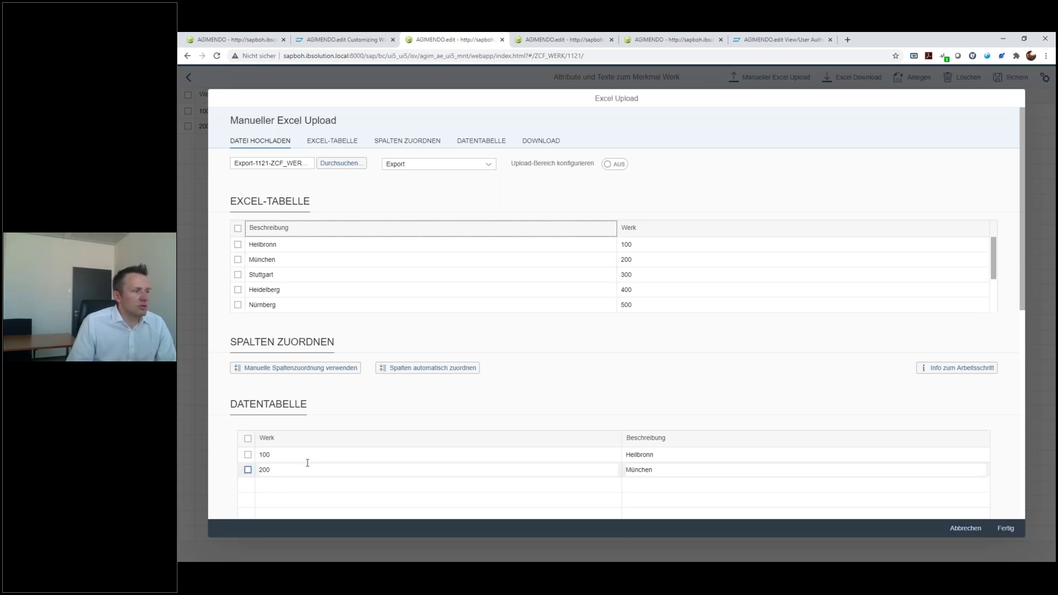
click(669, 230)
drag(695, 233, 331, 228)
Step: Use manual column assignment to match Werk and Beschreibung to the data table, and accept the mapping
click(325, 368)
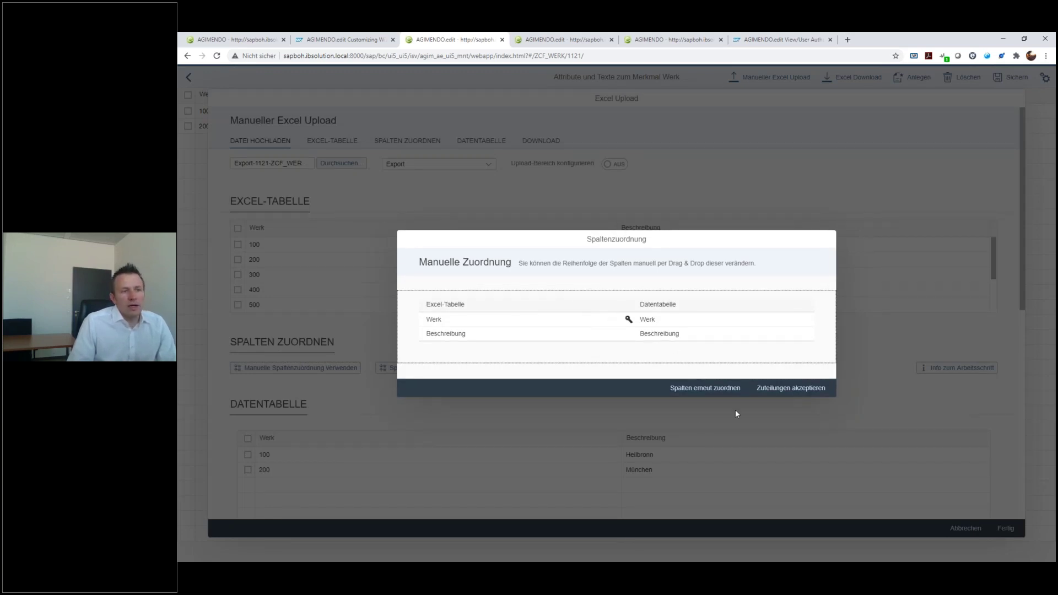
click(774, 386)
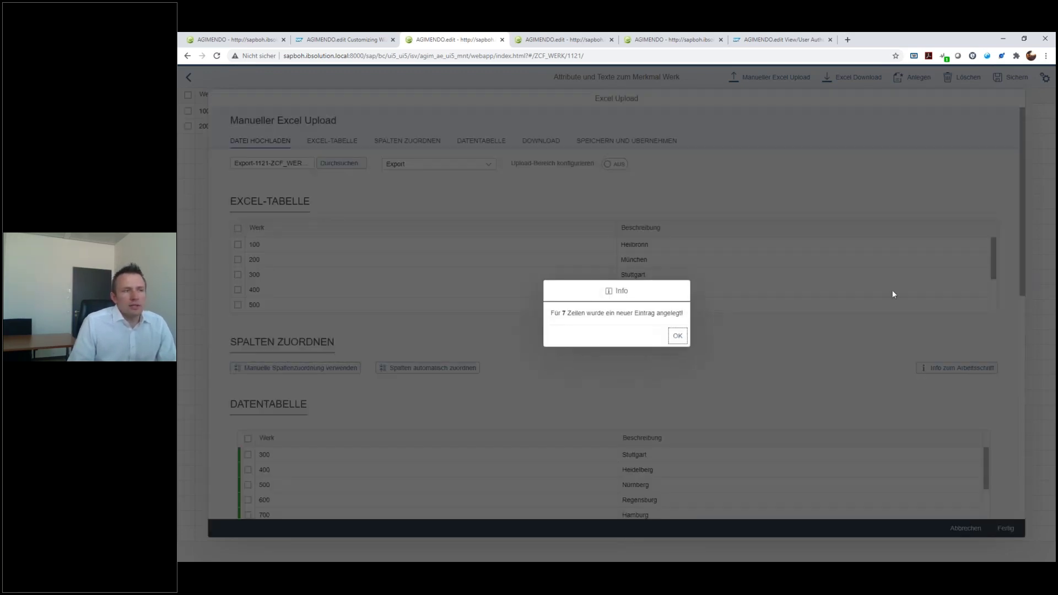
click(676, 336)
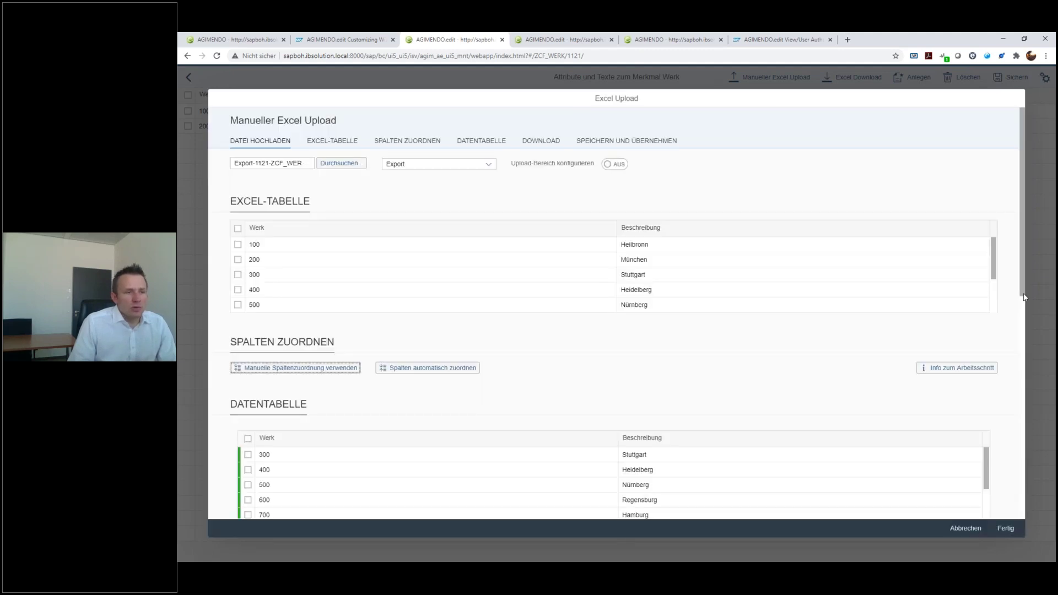
Step: Review the marked rows in the data table, save and apply the uploaded plants, and finish the Excel upload
scroll(1021, 292, down, 4)
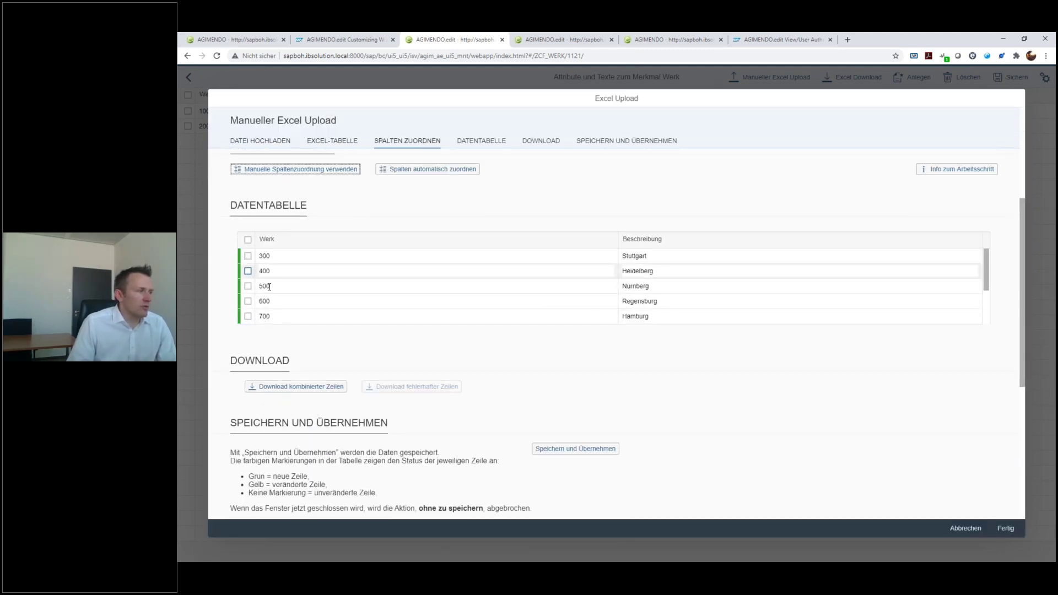
scroll(359, 283, up, 4)
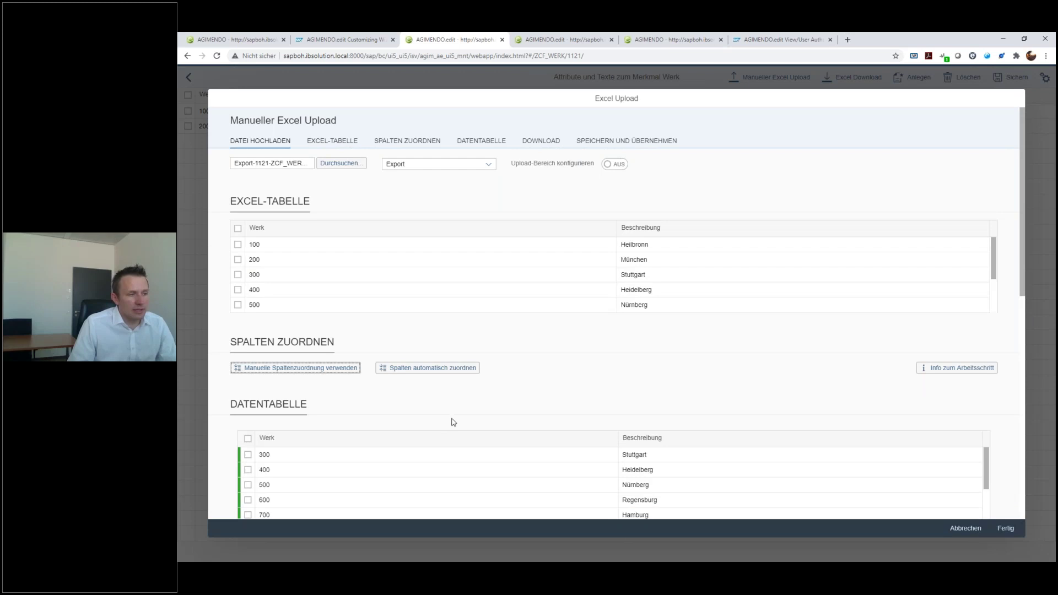
scroll(452, 418, down, 6)
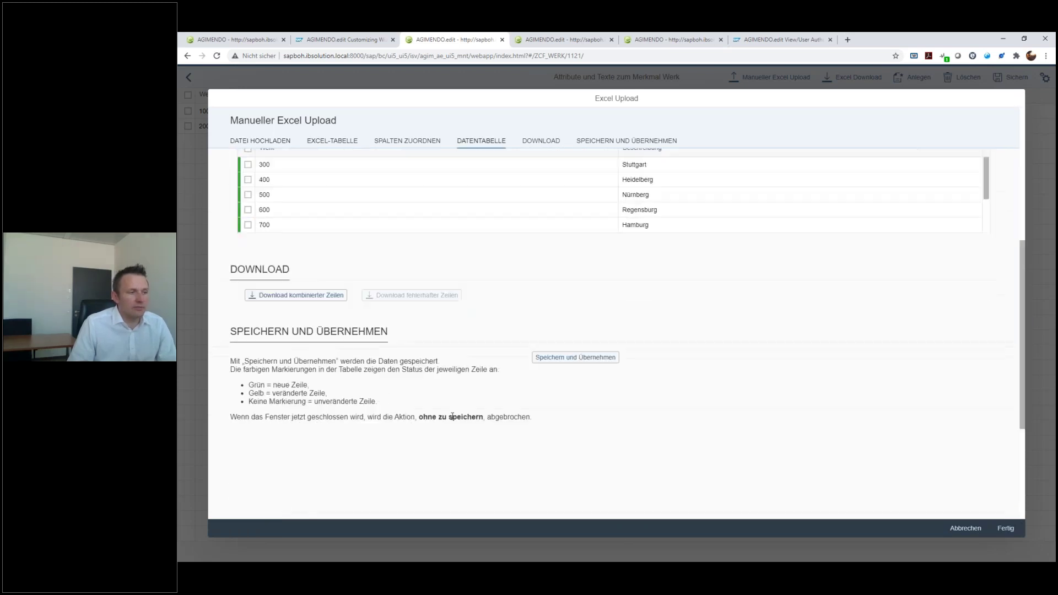
click(593, 359)
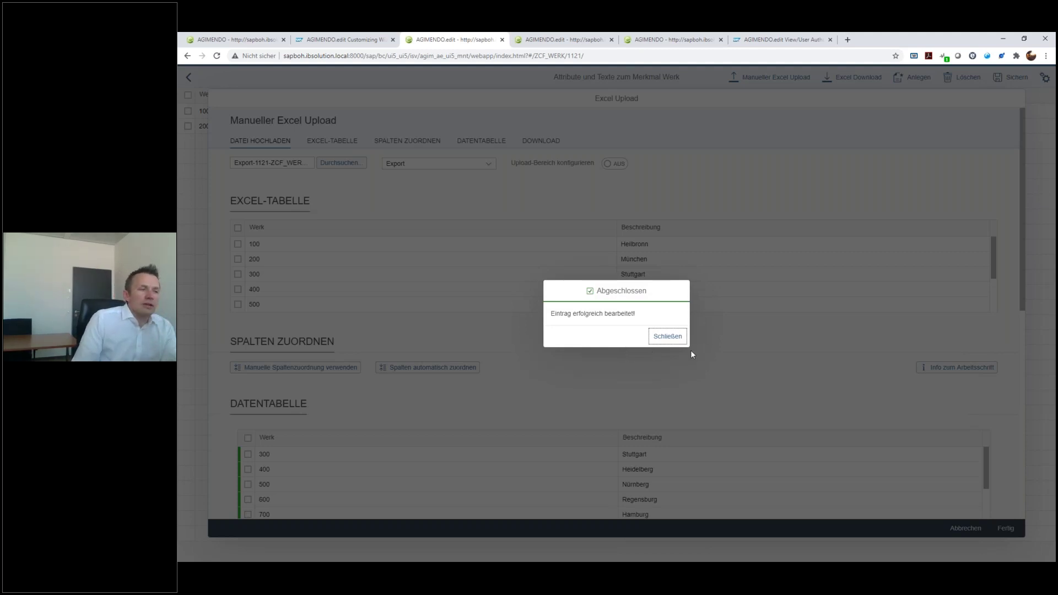
click(673, 340)
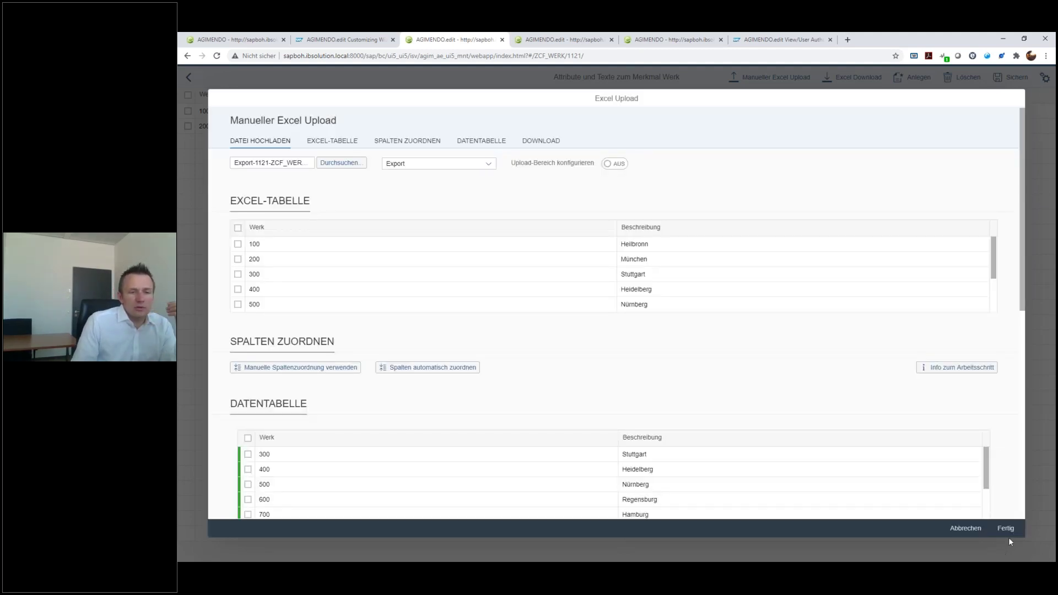
click(1008, 528)
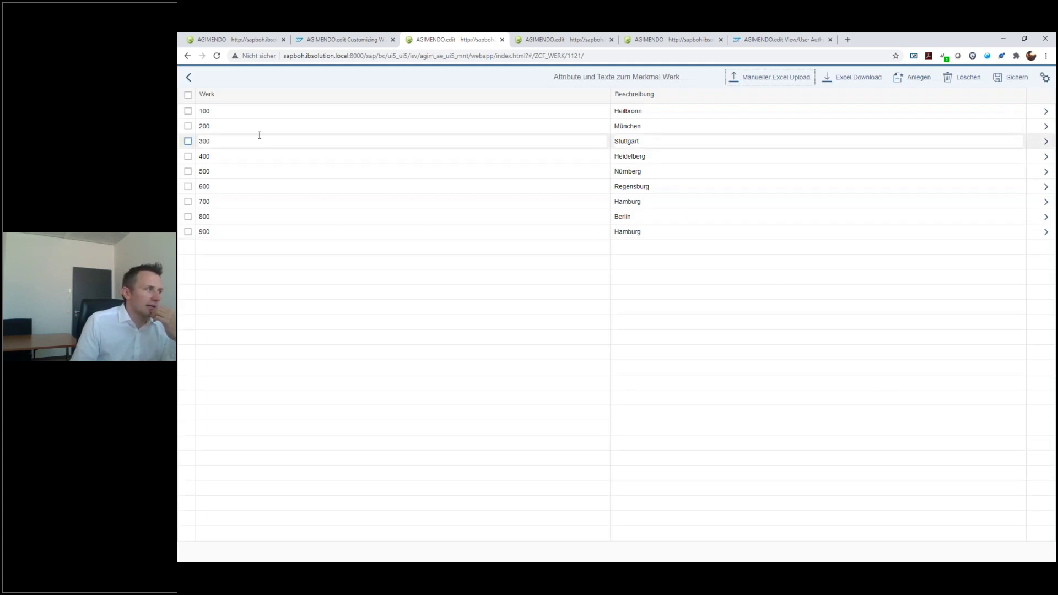